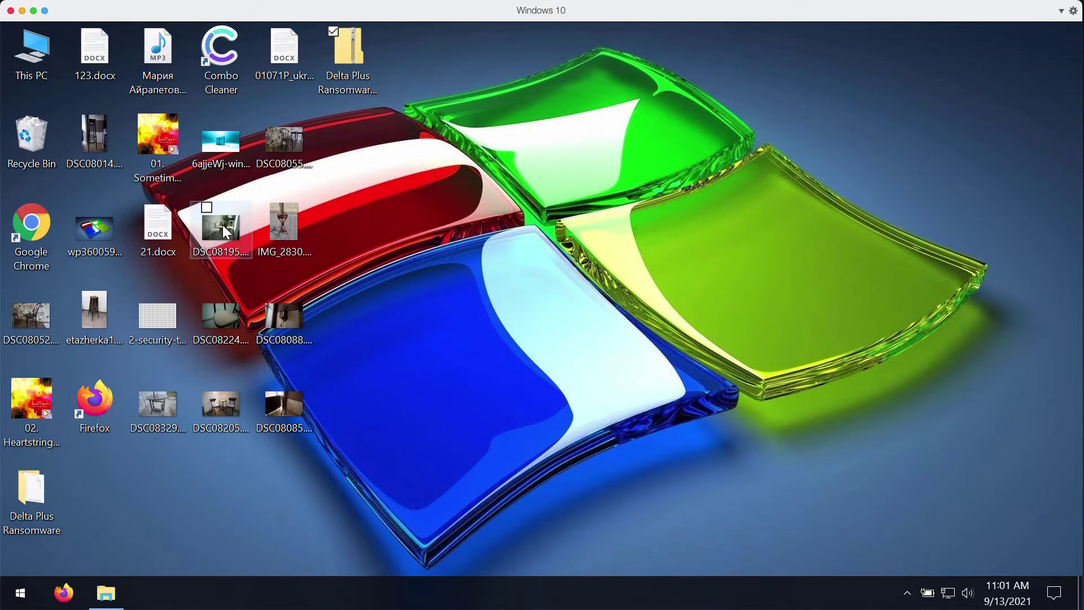
- Preview photos DSC08085, DSC08224 and the Windows wallpaper in Photo Viewer, closing each
{"action": "left_click", "coordinate": [602, 153]}
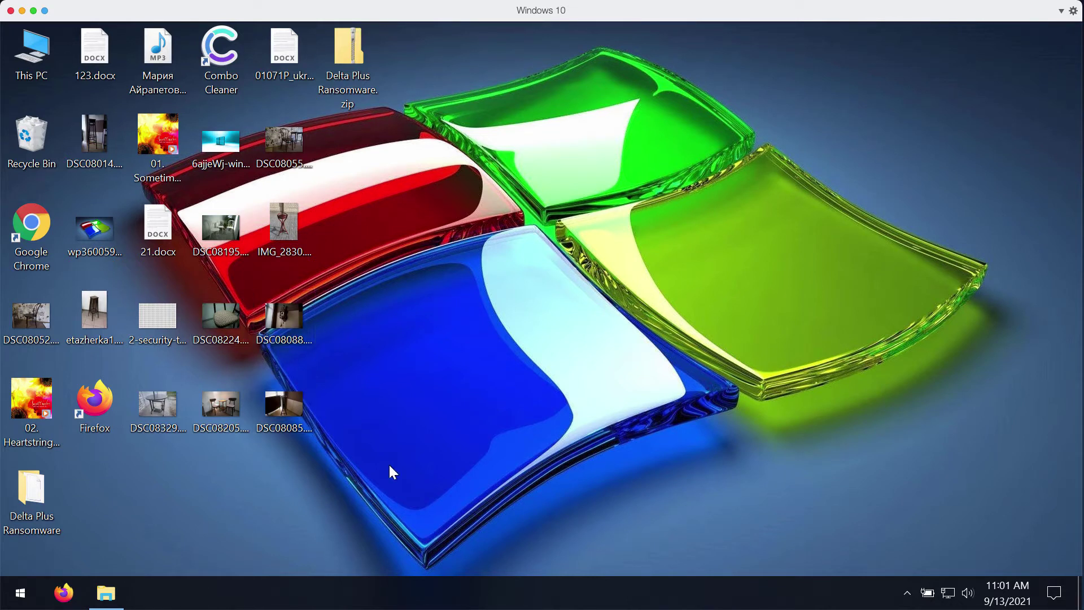
{"action": "double_click", "coordinate": [282, 404]}
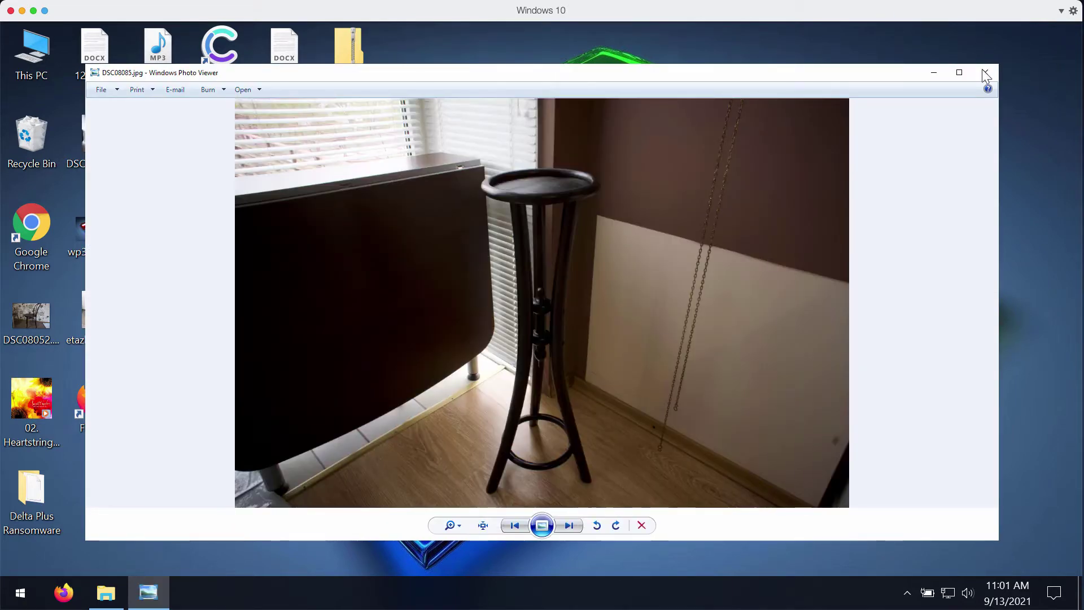
{"action": "left_click", "coordinate": [985, 71]}
{"action": "left_click", "coordinate": [230, 308]}
{"action": "double_click", "coordinate": [230, 307]}
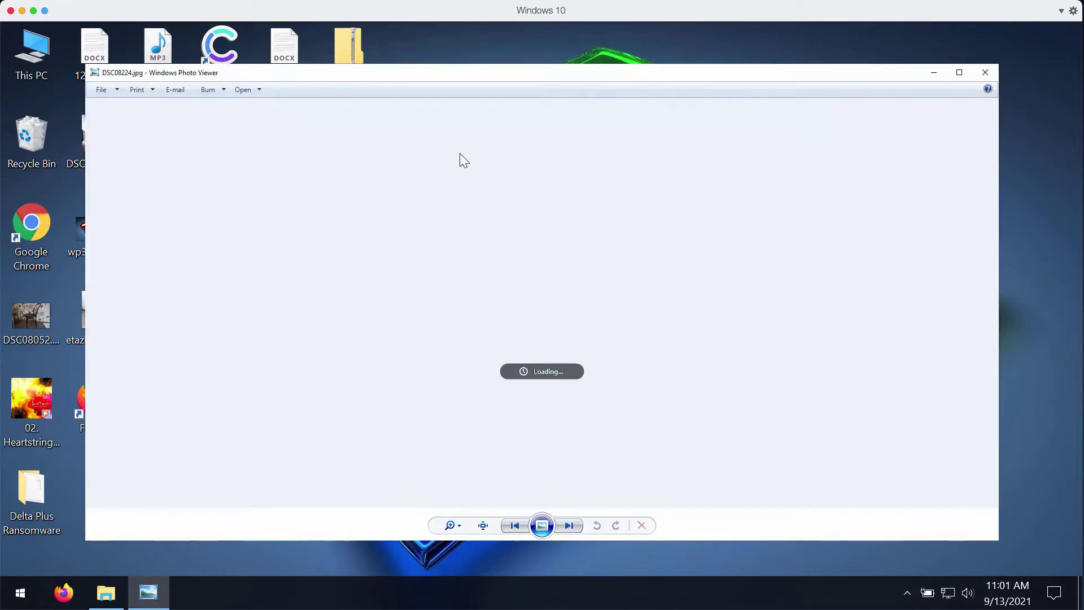
{"action": "left_click", "coordinate": [985, 71]}
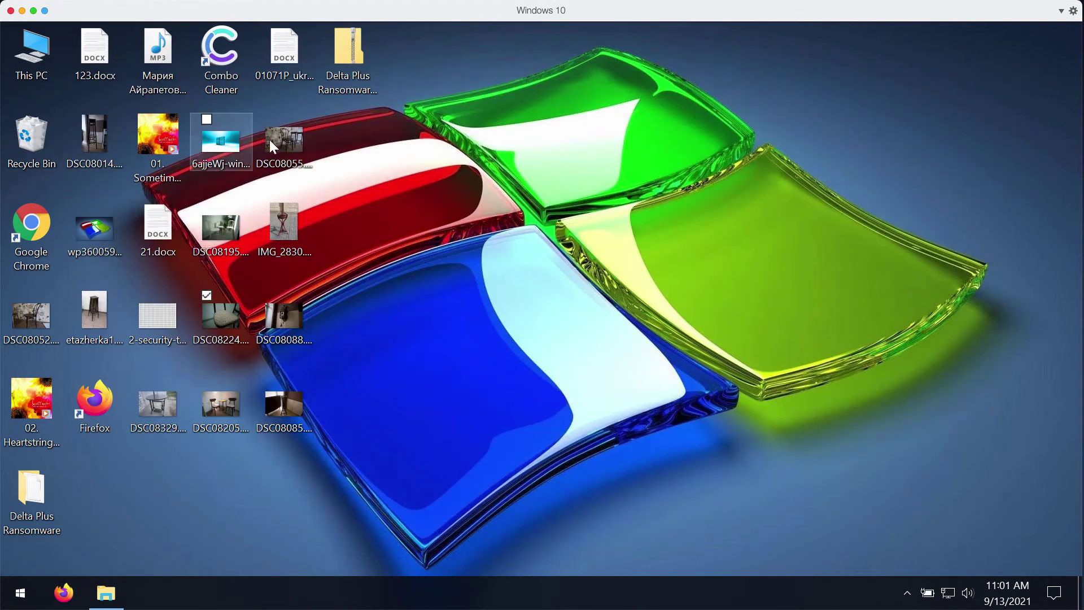
{"action": "double_click", "coordinate": [230, 147]}
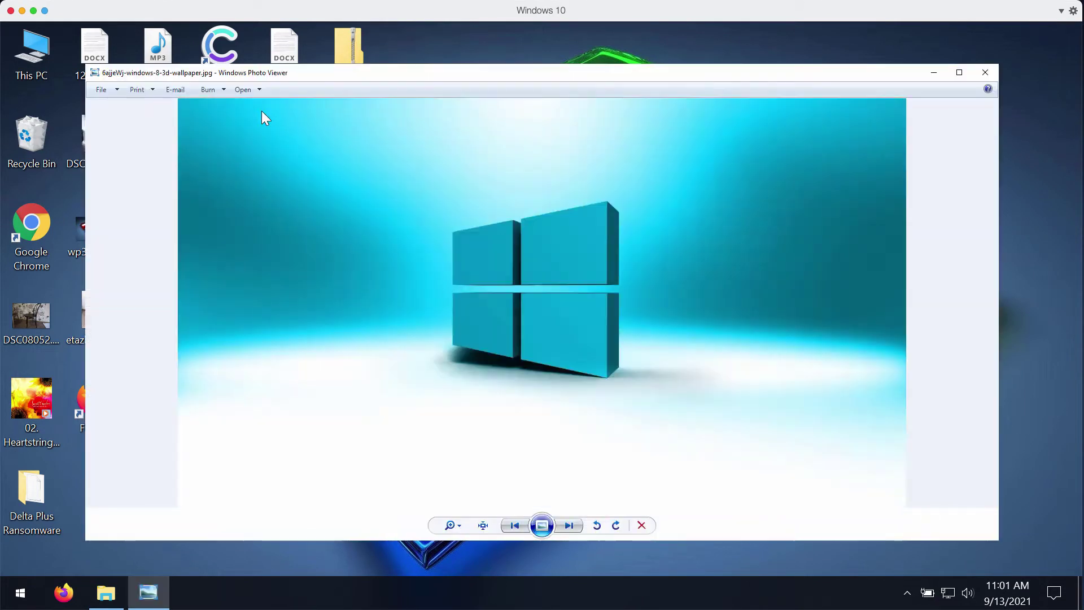
{"action": "left_click", "coordinate": [995, 73]}
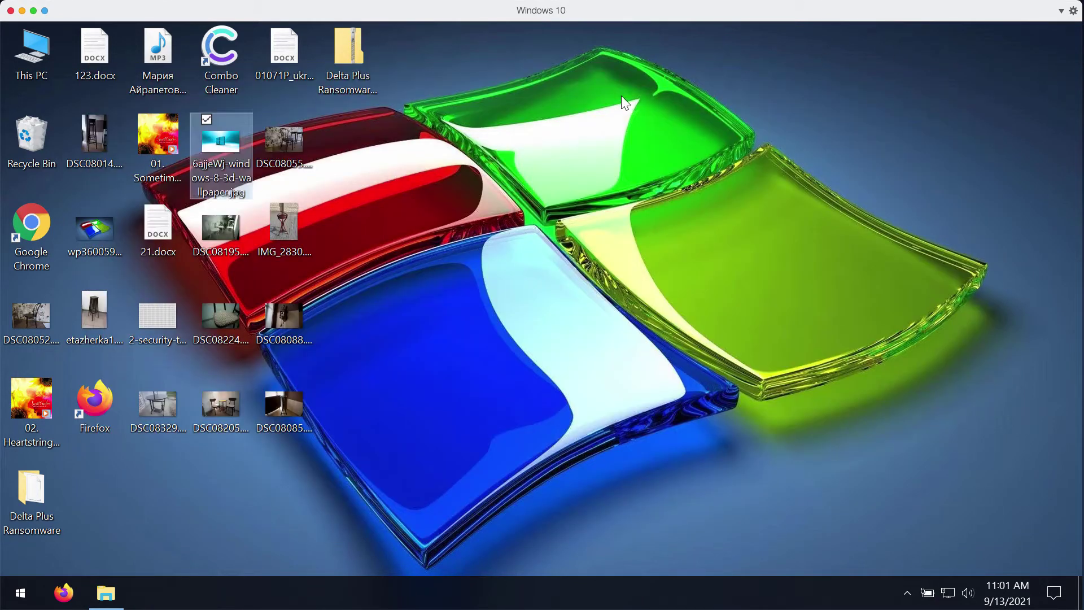
- Run the ransomware application from the Delta Plus Ransomware folder
{"action": "left_click", "coordinate": [24, 496]}
{"action": "double_click", "coordinate": [23, 496]}
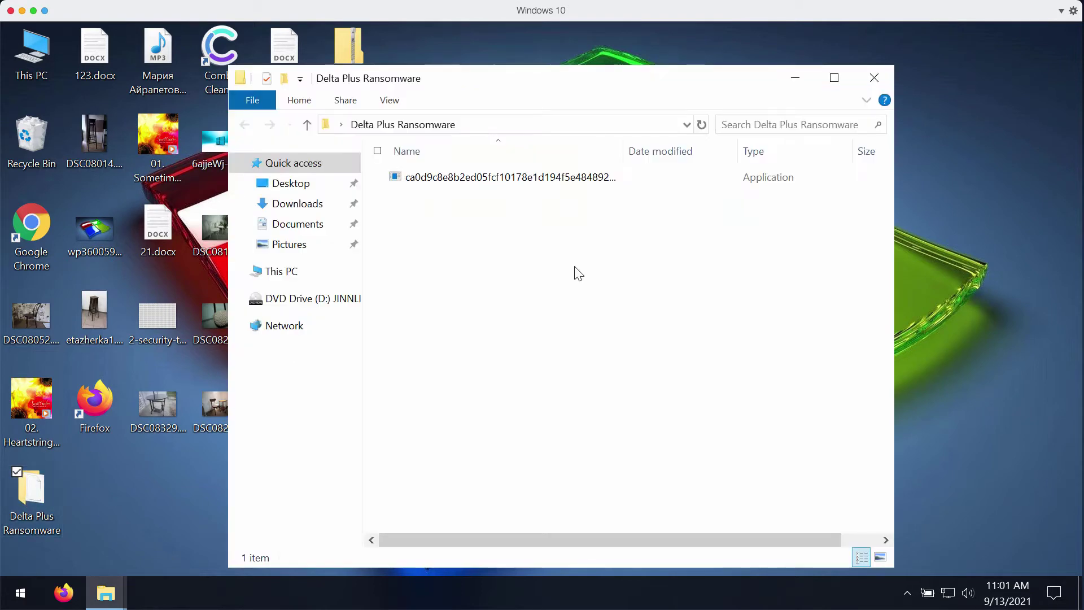
{"action": "left_click", "coordinate": [567, 188]}
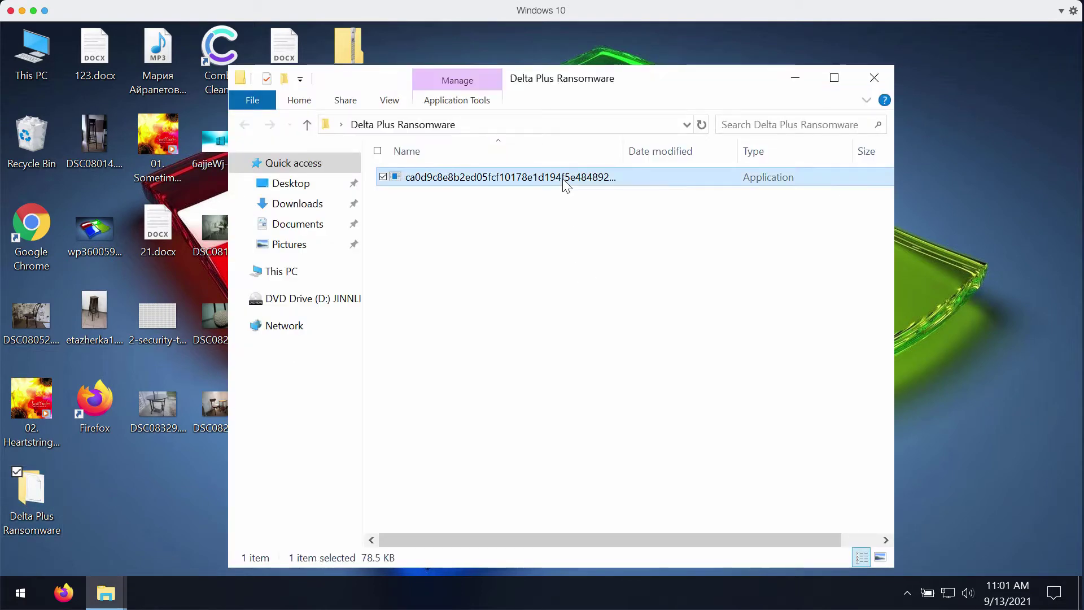
{"action": "left_click", "coordinate": [875, 78]}
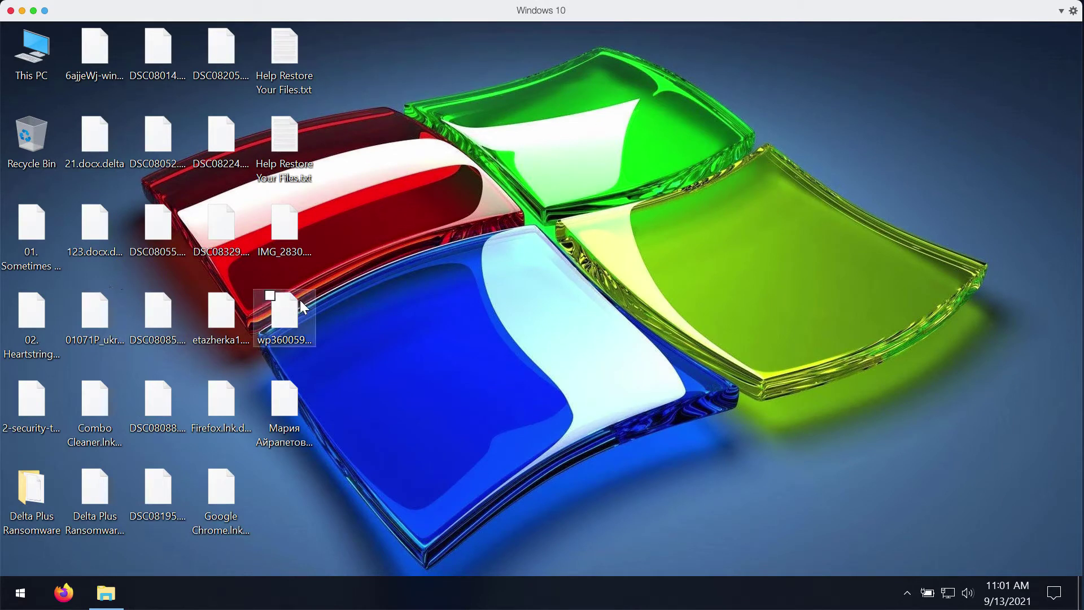
{"action": "left_click", "coordinate": [304, 307]}
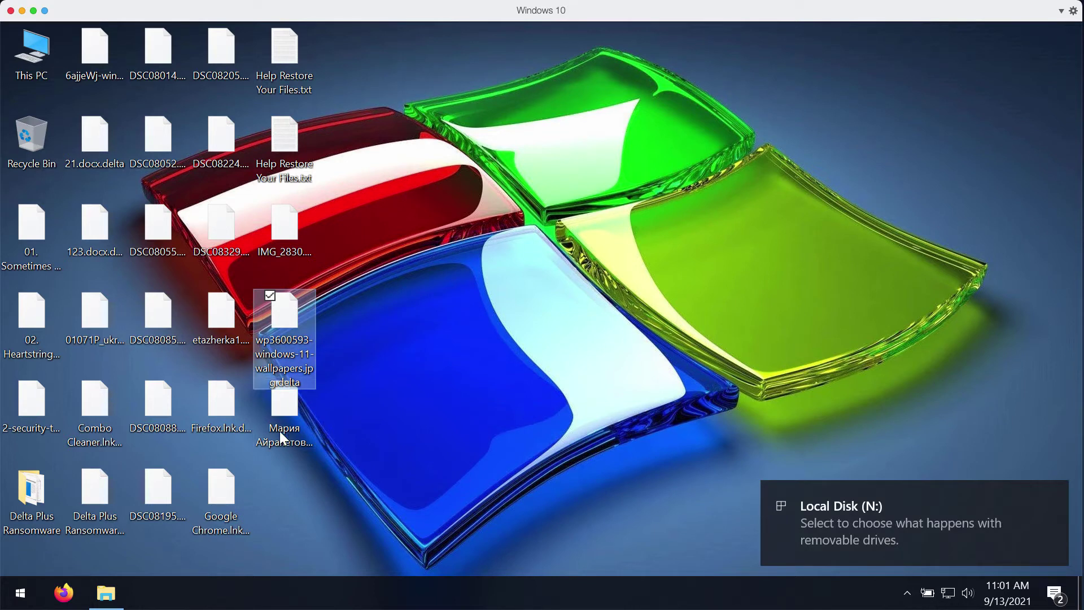
{"action": "left_click", "coordinate": [274, 415]}
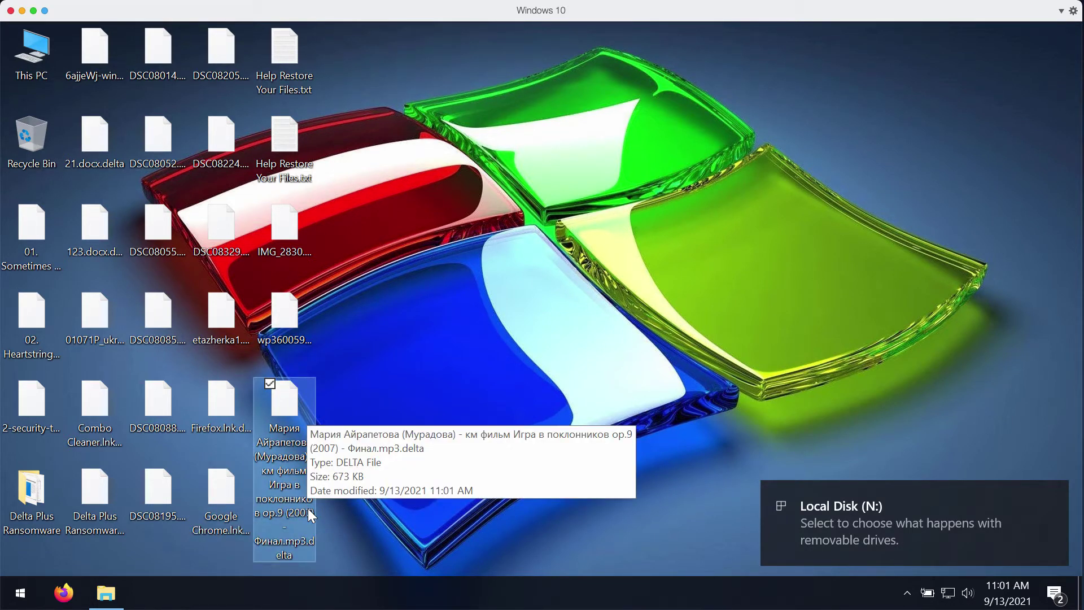
{"action": "left_click", "coordinate": [387, 407]}
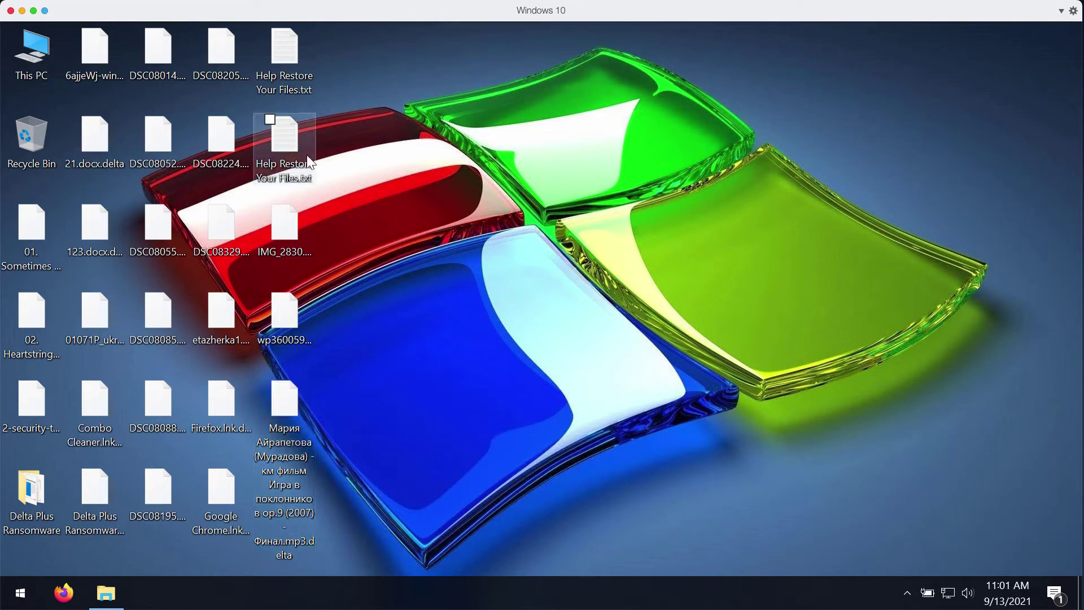
{"action": "double_click", "coordinate": [223, 139]}
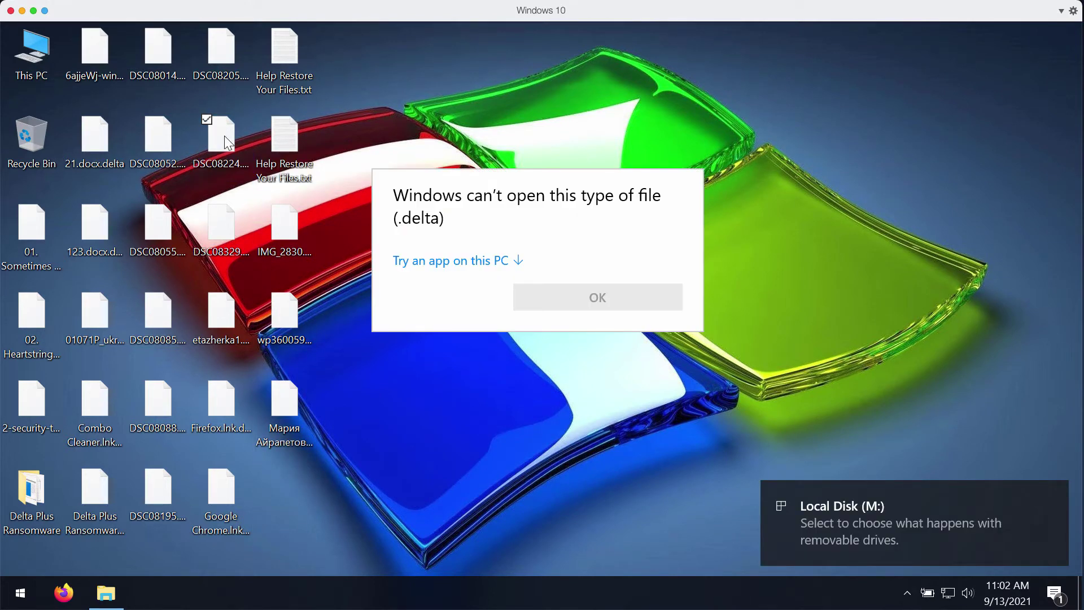
{"action": "key", "text": "Return"}
{"action": "double_click", "coordinate": [225, 146]}
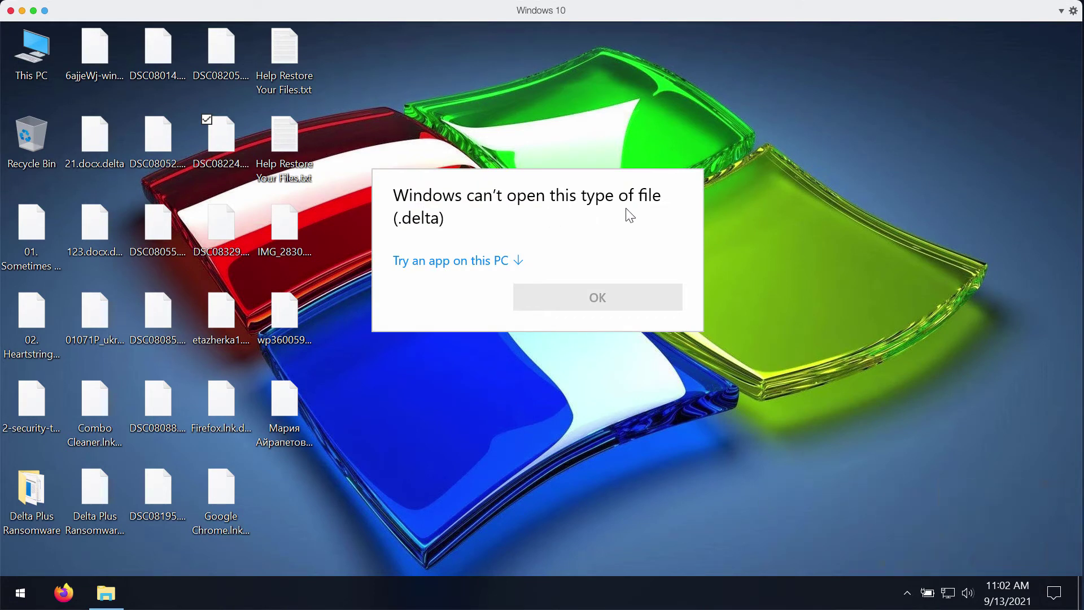
{"action": "left_click", "coordinate": [606, 163]}
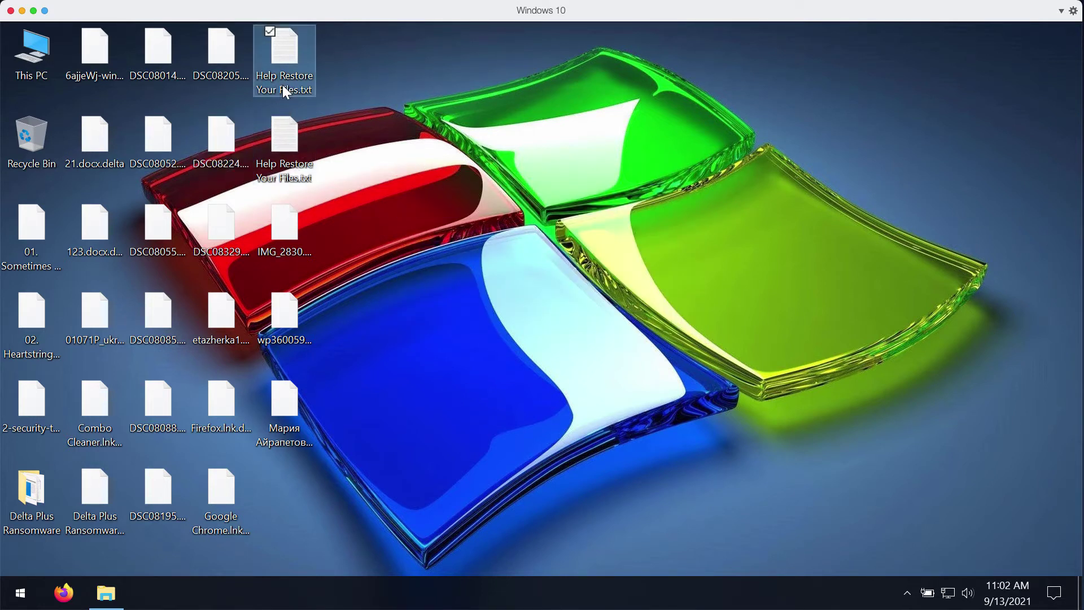
- Rename DSC08205.jpg.delta to DSC08205.jpg and confirm the extension change
{"action": "left_click", "coordinate": [222, 63]}
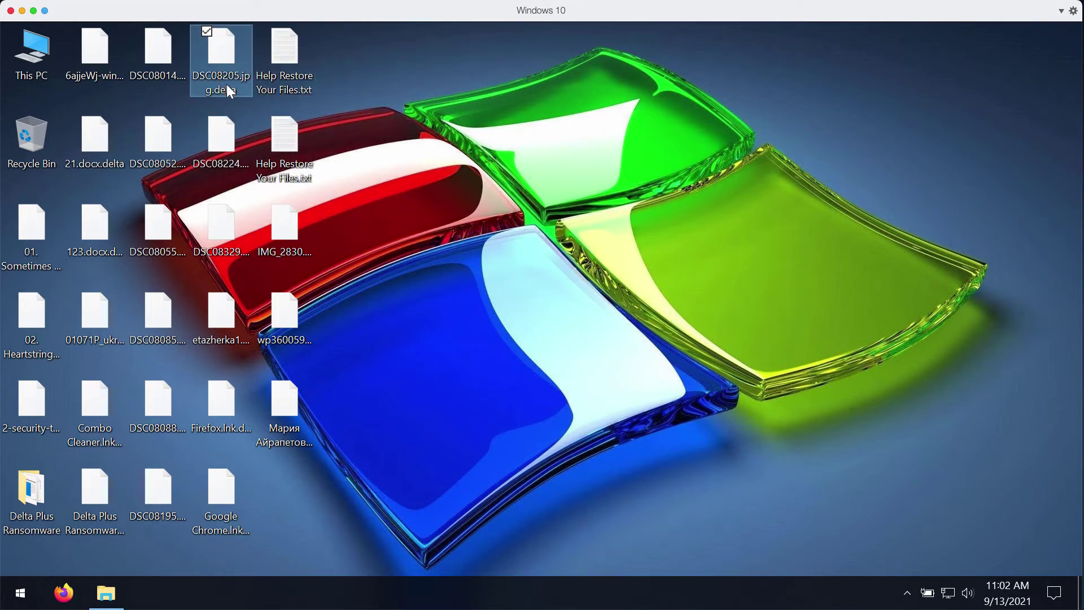
{"action": "left_click", "coordinate": [229, 83]}
{"action": "left_click", "coordinate": [239, 90]}
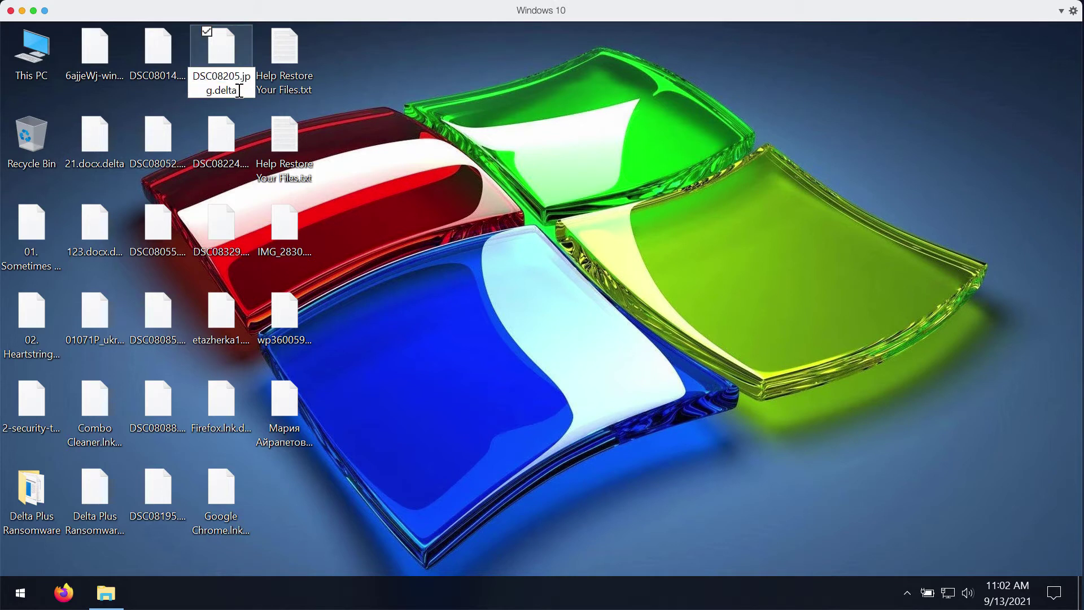
{"action": "key", "text": "BackSpace"}
{"action": "key", "text": "BackSpace"}
{"action": "key", "text": "BackSpace"}
{"action": "key", "text": "BackSpace"}
{"action": "key", "text": "BackSpace"}
{"action": "key", "text": "BackSpace"}
{"action": "key", "text": "Return"}
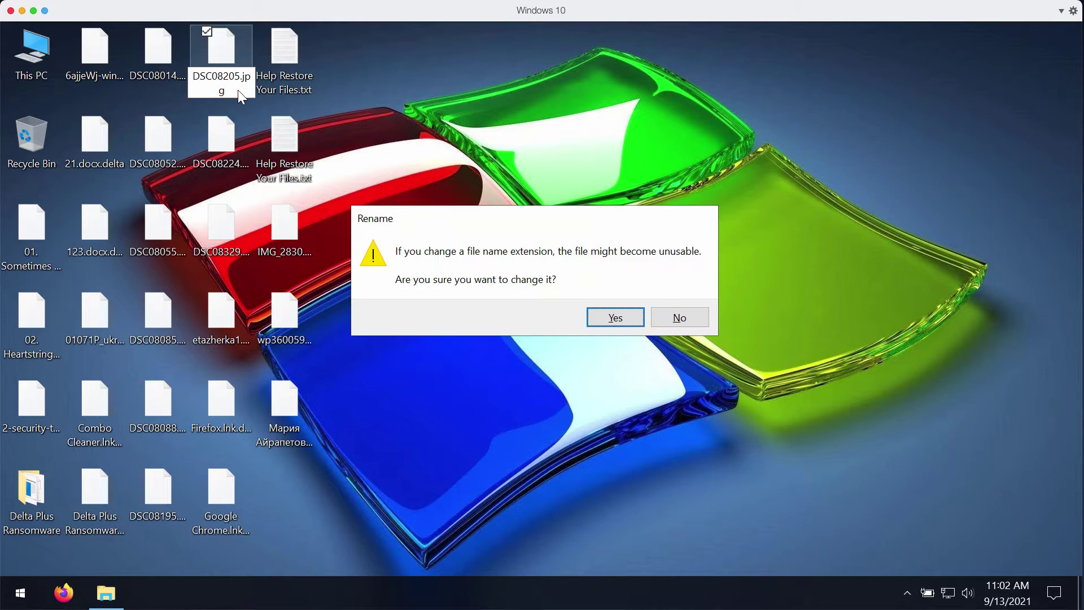
{"action": "left_click", "coordinate": [615, 318]}
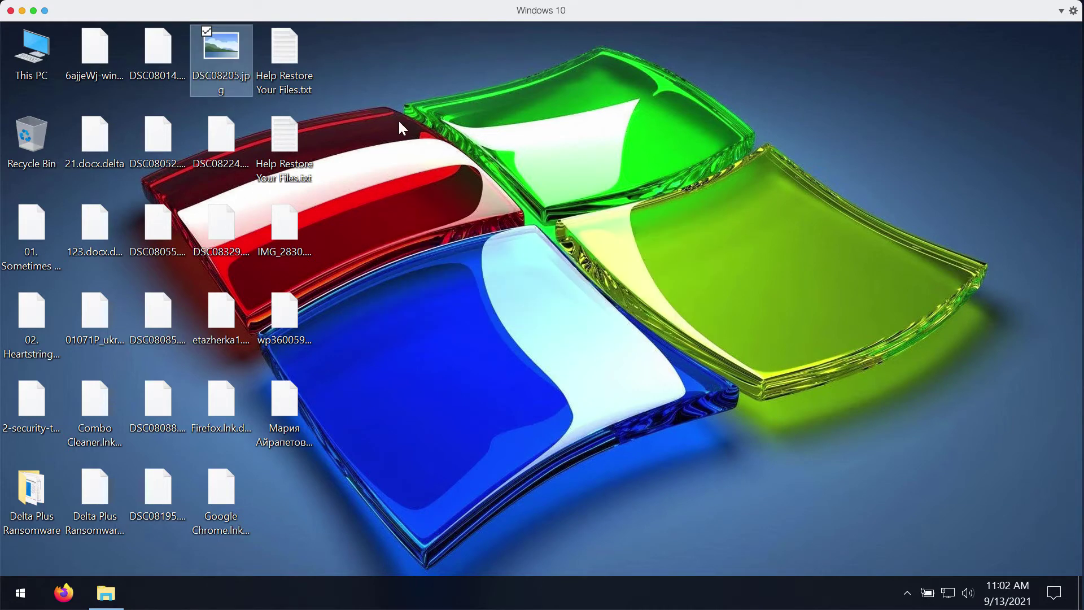
- Open DSC08205.jpg, see Photo Viewer's damaged-file message, and close it
{"action": "double_click", "coordinate": [221, 47]}
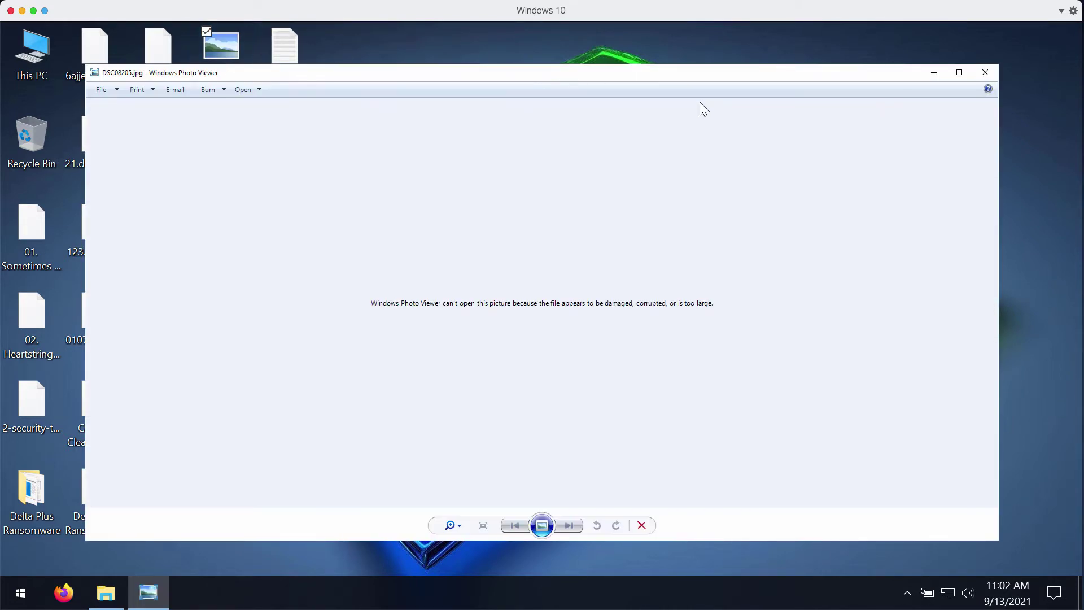
{"action": "left_click", "coordinate": [986, 72]}
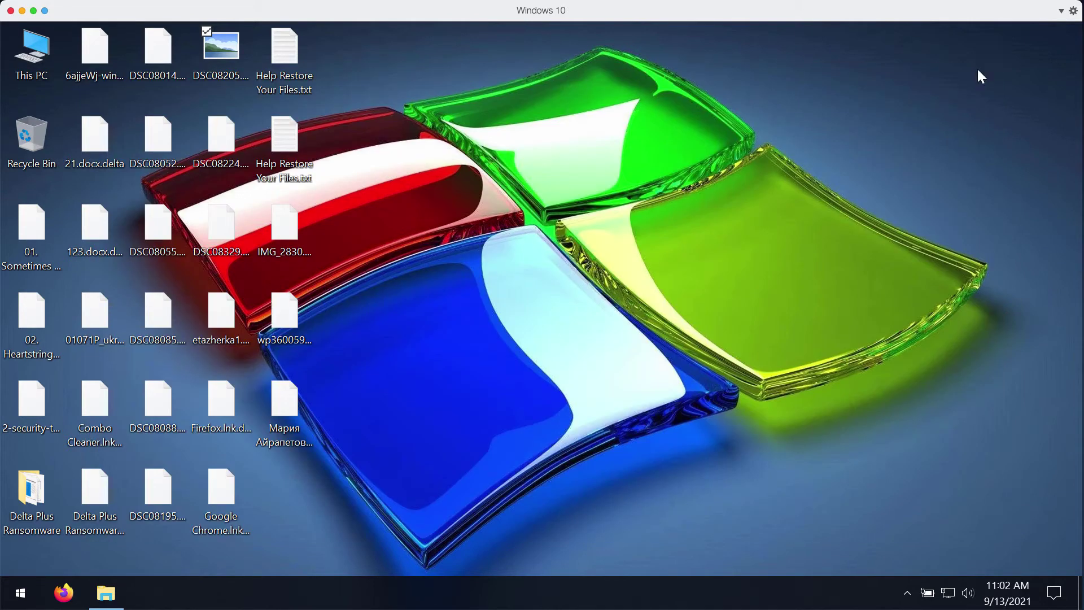
{"action": "left_click", "coordinate": [619, 112]}
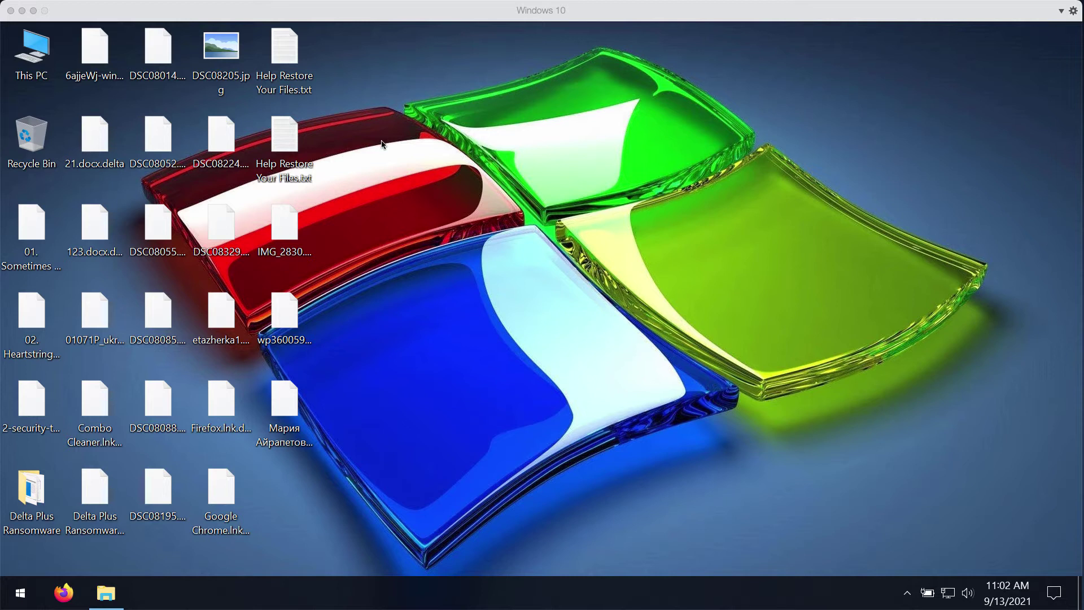
- Open Help Restore Your Files.txt in Notepad and nudge its window slightly
{"action": "left_click", "coordinate": [415, 127]}
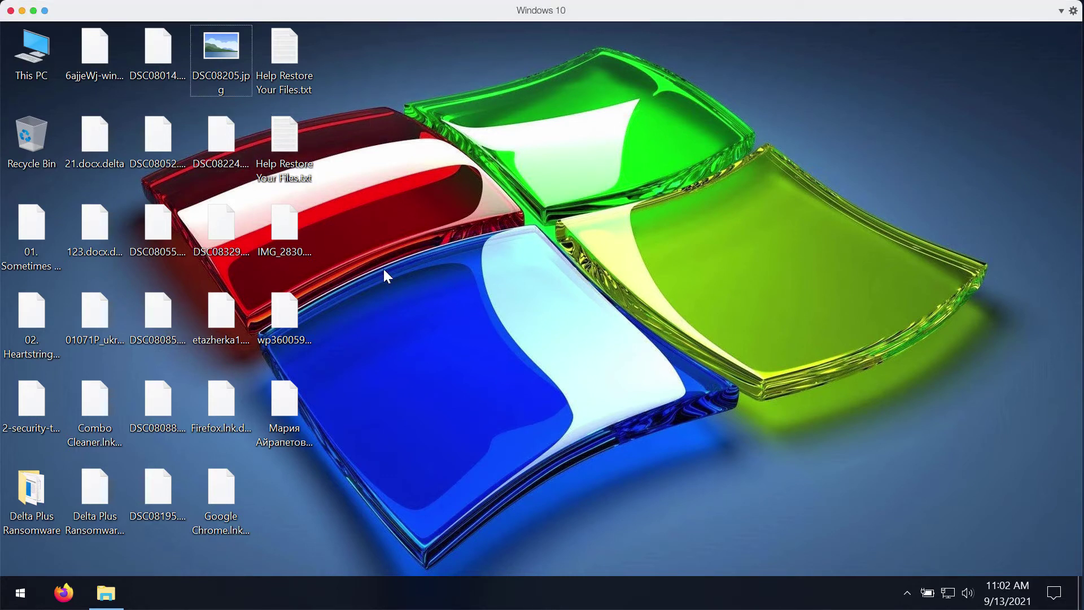
{"action": "double_click", "coordinate": [291, 54]}
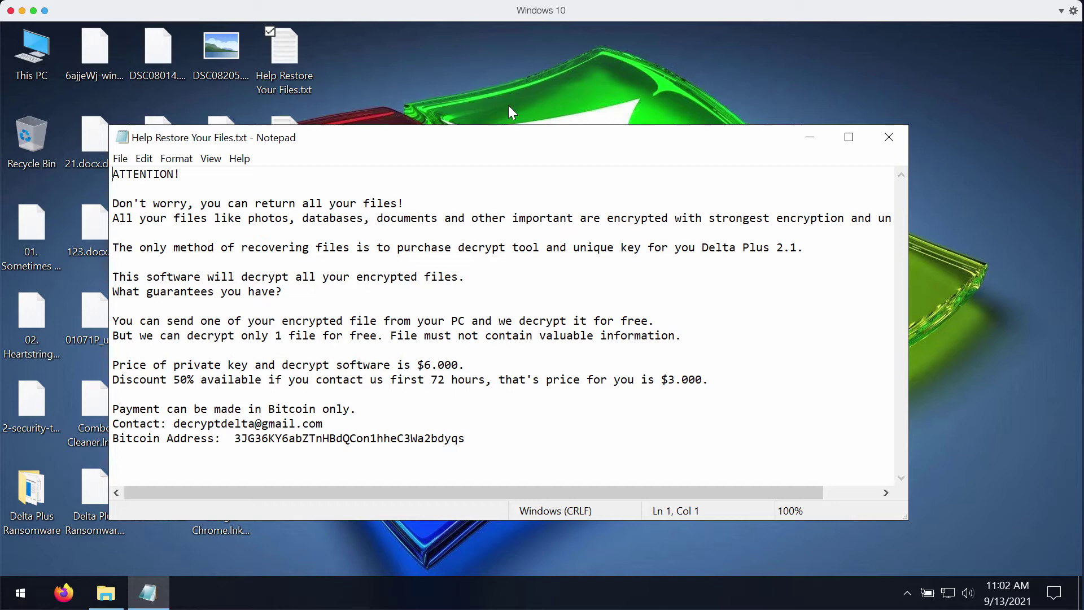
{"action": "left_click_drag", "start_coordinate": [534, 146], "coordinate": [550, 151]}
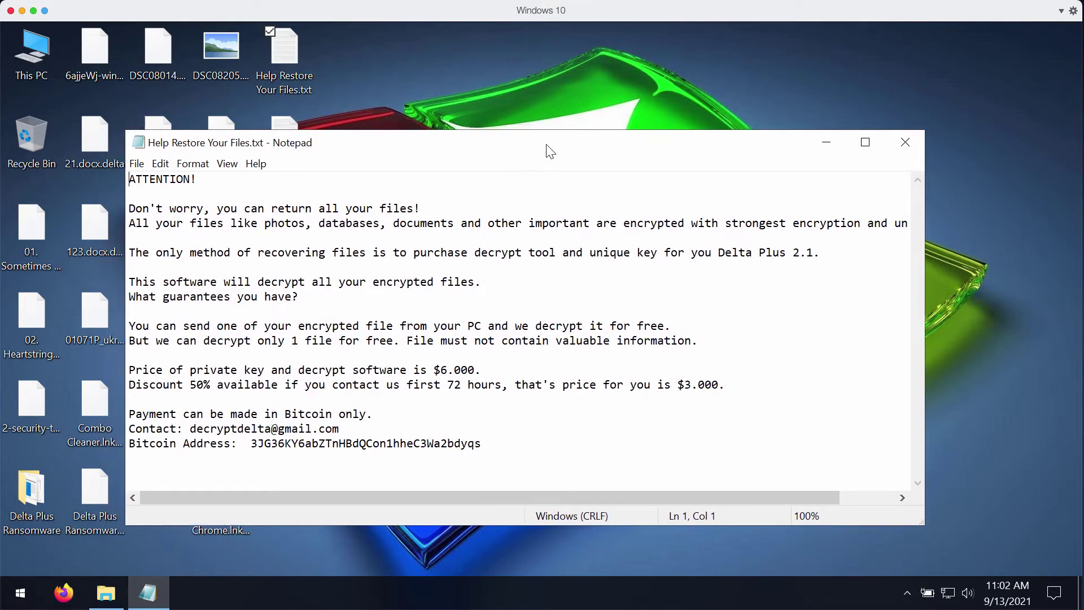
- Launch iexplore.exe from C:\Program Files (x86)\Internet Explorer via This PC
{"action": "left_click", "coordinate": [822, 145]}
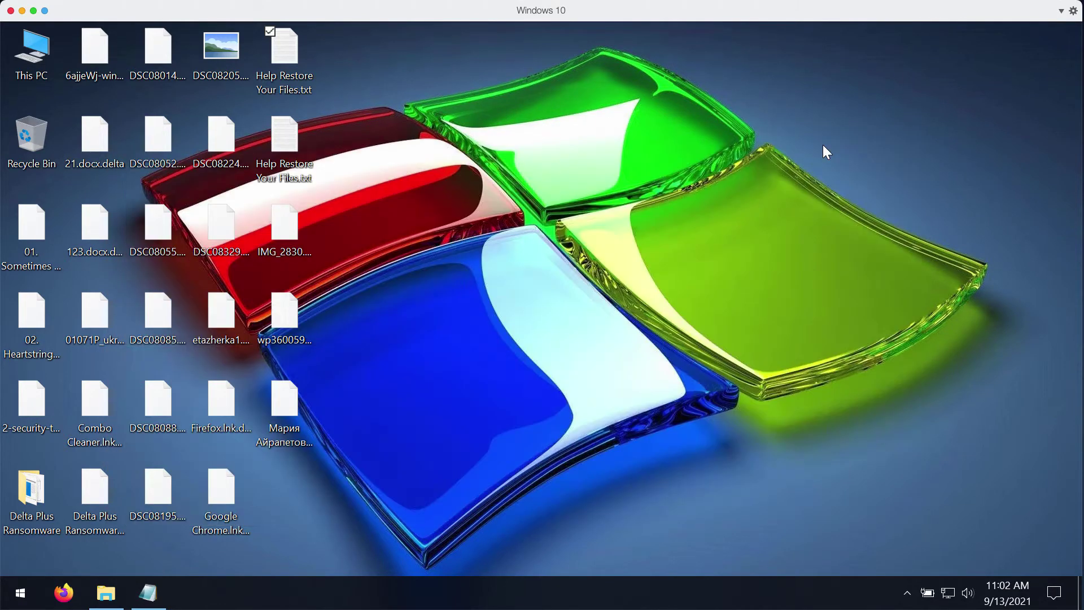
{"action": "left_click", "coordinate": [35, 60]}
{"action": "double_click", "coordinate": [36, 59]}
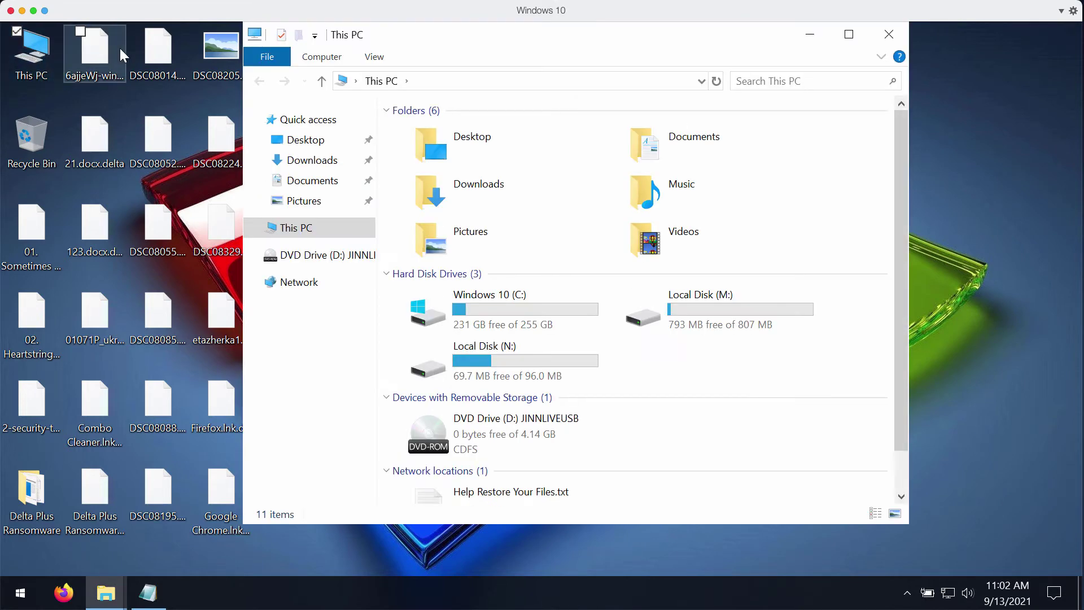
{"action": "left_click", "coordinate": [526, 298]}
{"action": "double_click", "coordinate": [525, 298]}
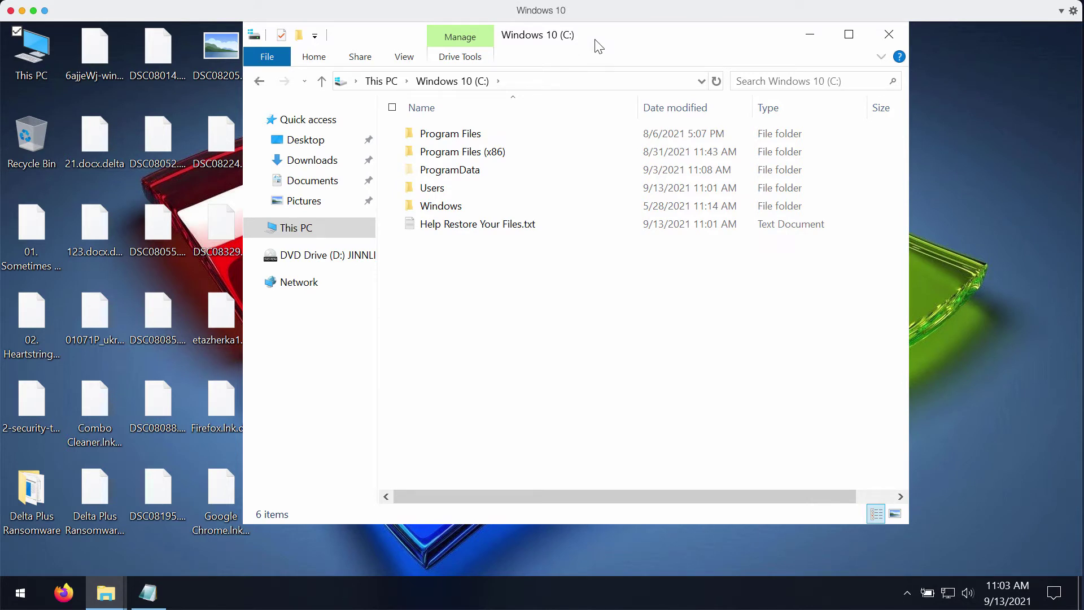
{"action": "left_click_drag", "start_coordinate": [597, 42], "coordinate": [591, 68]}
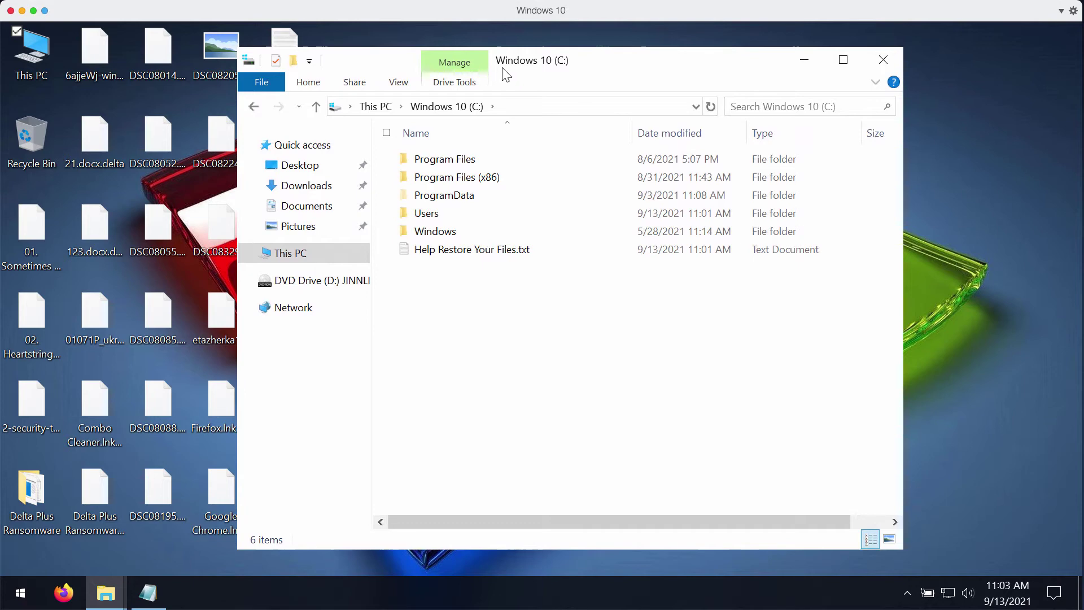
{"action": "double_click", "coordinate": [457, 177]}
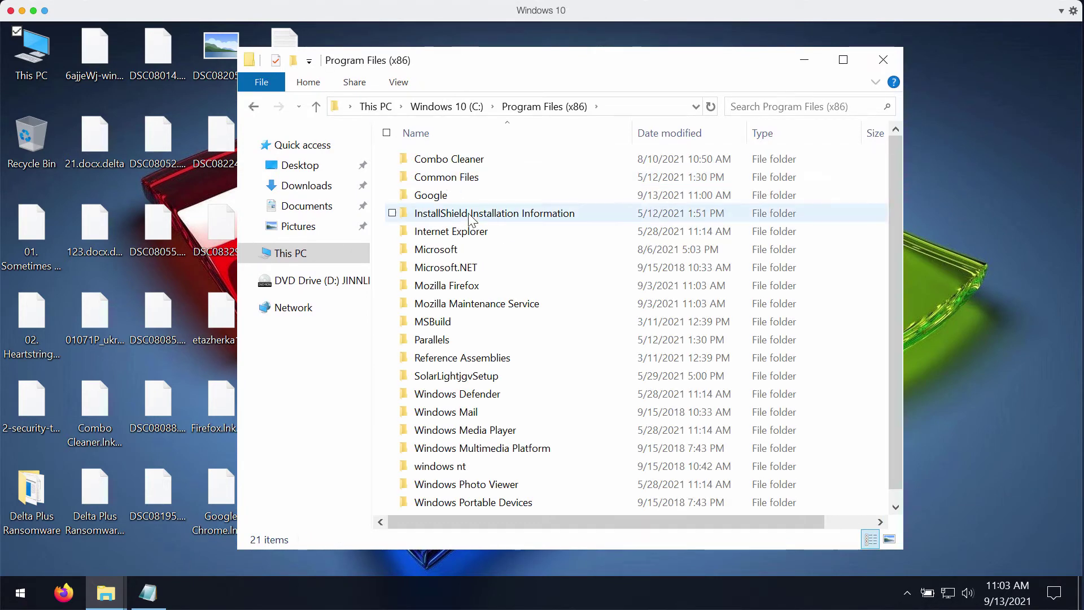
{"action": "double_click", "coordinate": [451, 232]}
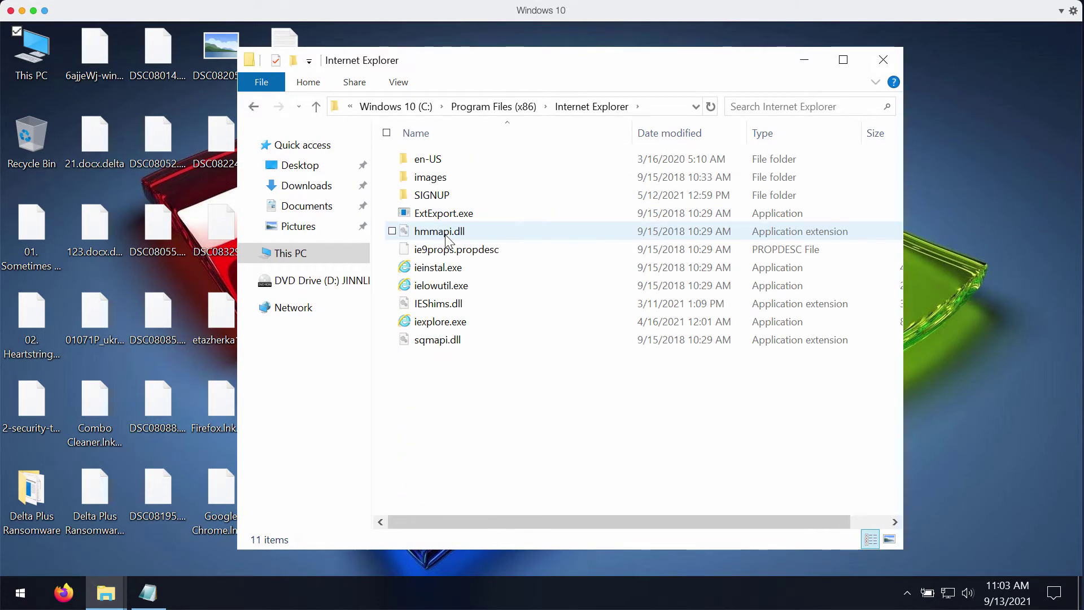
{"action": "double_click", "coordinate": [440, 322]}
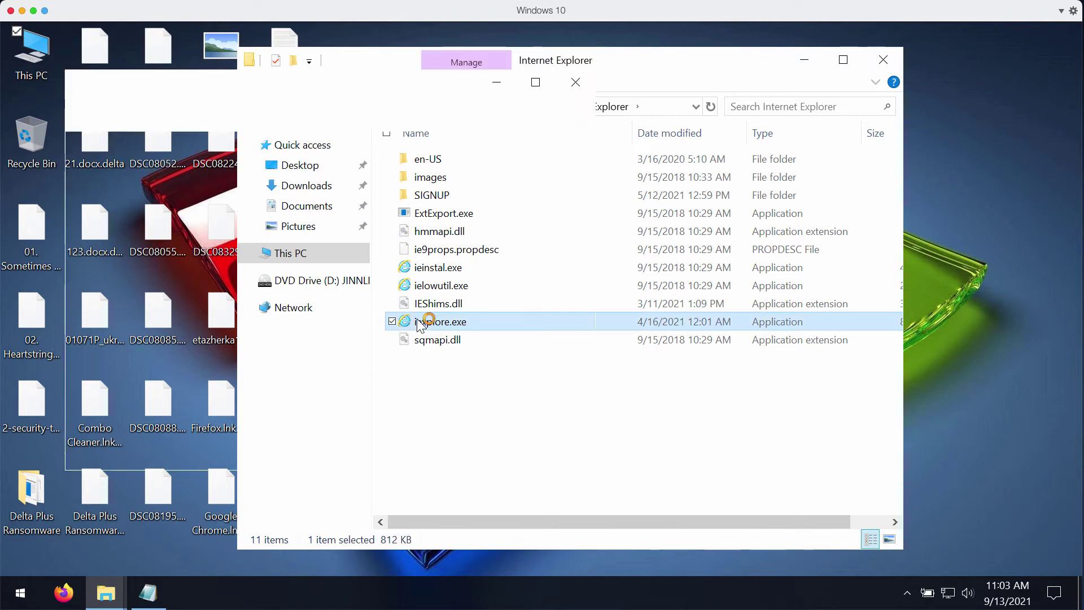
- Close File Explorer, reposition Internet Explorer, and load combocleaner.com
{"action": "left_click", "coordinate": [883, 60]}
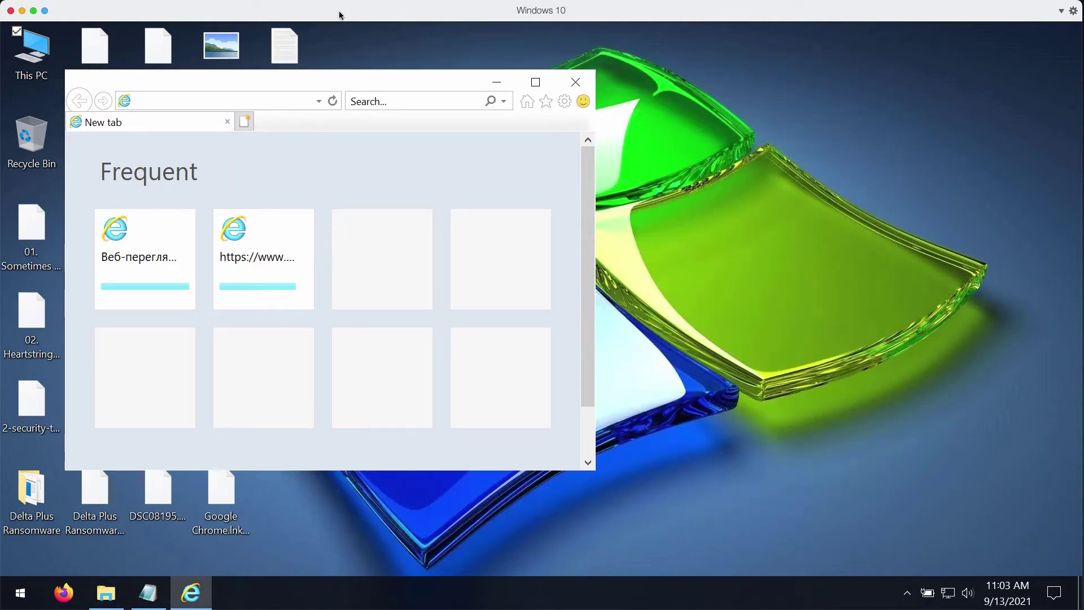
{"action": "left_click_drag", "start_coordinate": [345, 86], "coordinate": [440, 147]}
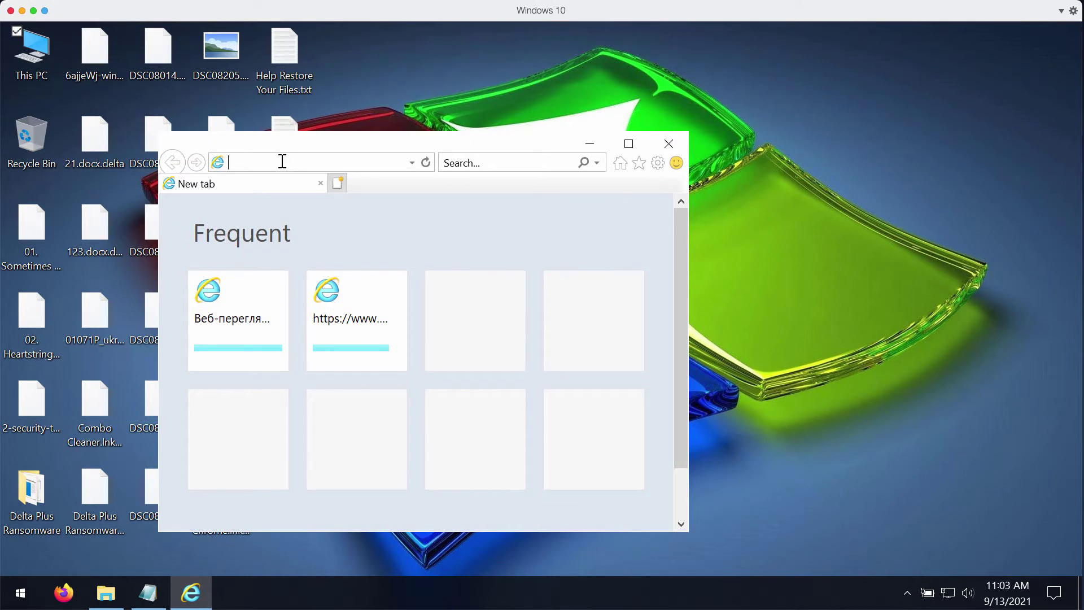
{"action": "type", "text": "c"}
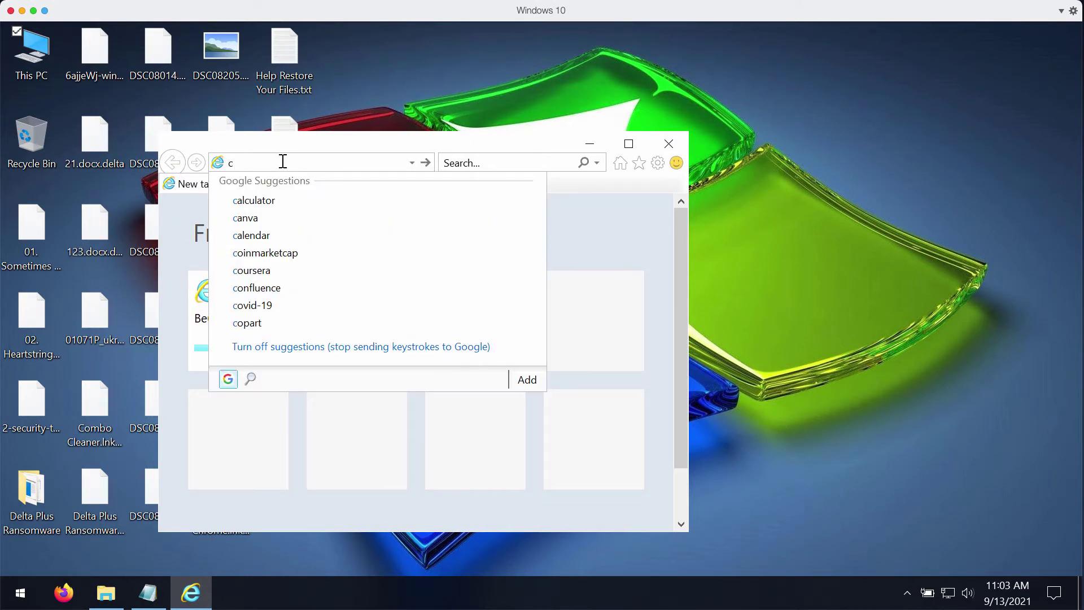
{"action": "type", "text": "o"}
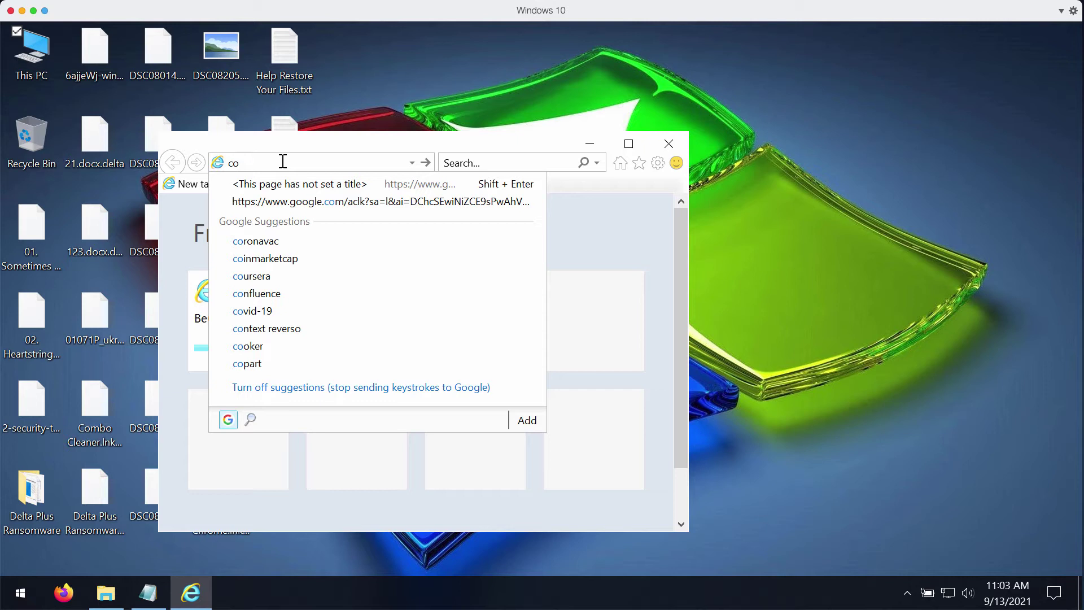
{"action": "type", "text": "mbo"}
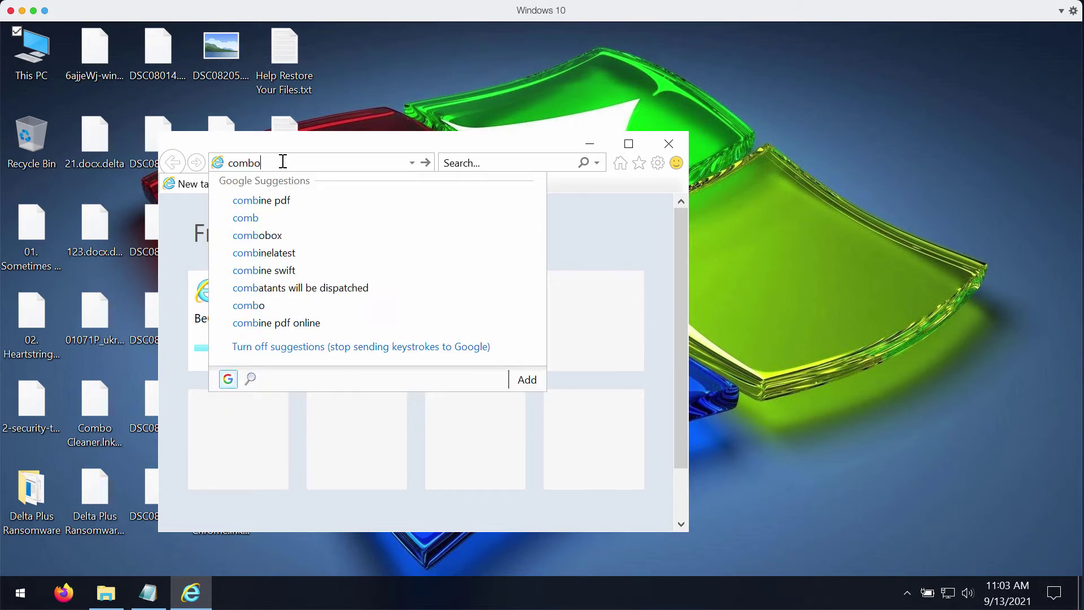
{"action": "type", "text": "clea"}
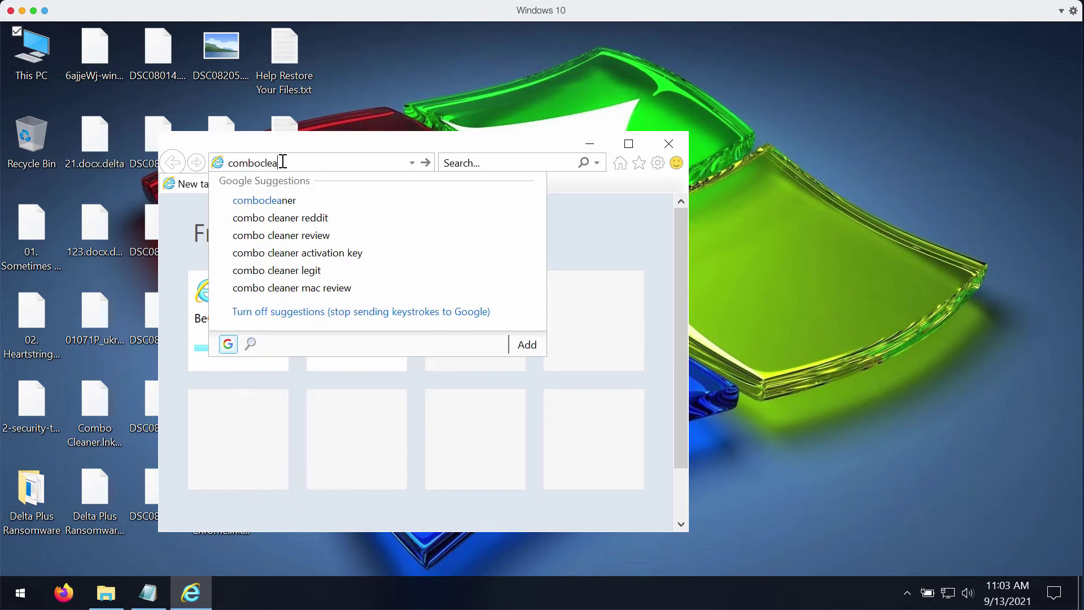
{"action": "type", "text": "ner."}
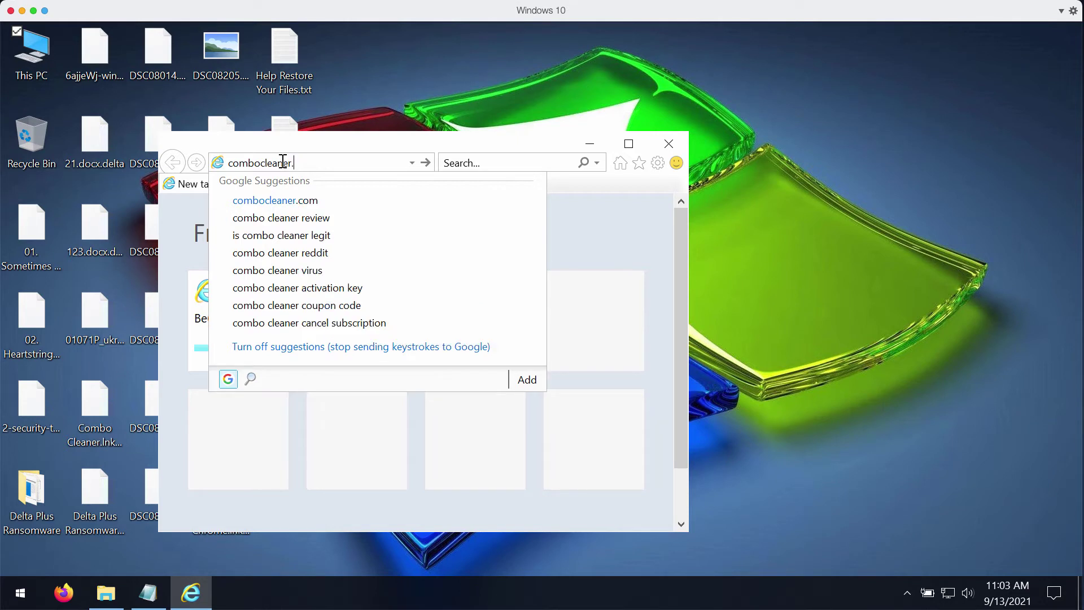
{"action": "type", "text": "com"}
{"action": "key", "text": "Return"}
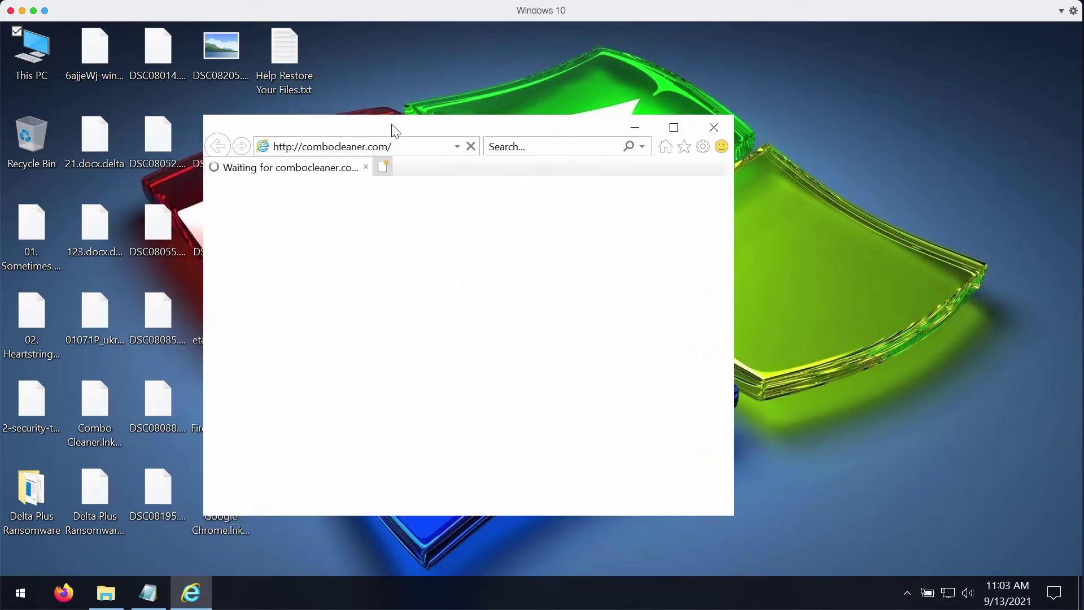
- Move the Internet Explorer window further right on the screen
{"action": "left_click_drag", "start_coordinate": [347, 144], "coordinate": [472, 188]}
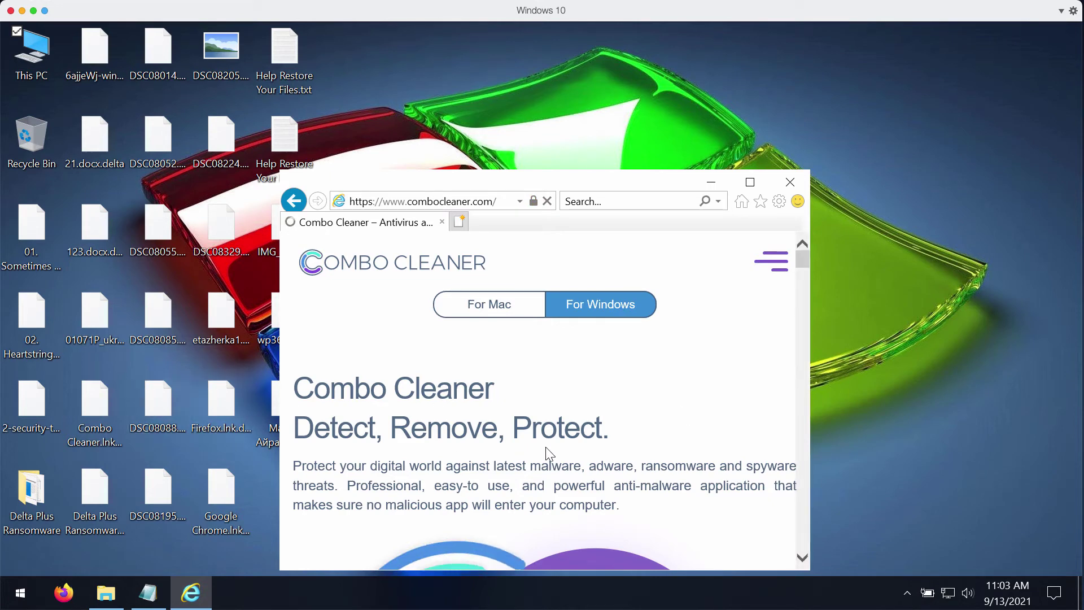
{"action": "scroll", "coordinate": [556, 448], "scroll_direction": "down", "scroll_amount": 5}
{"action": "scroll", "coordinate": [556, 448], "scroll_direction": "down", "scroll_amount": 5}
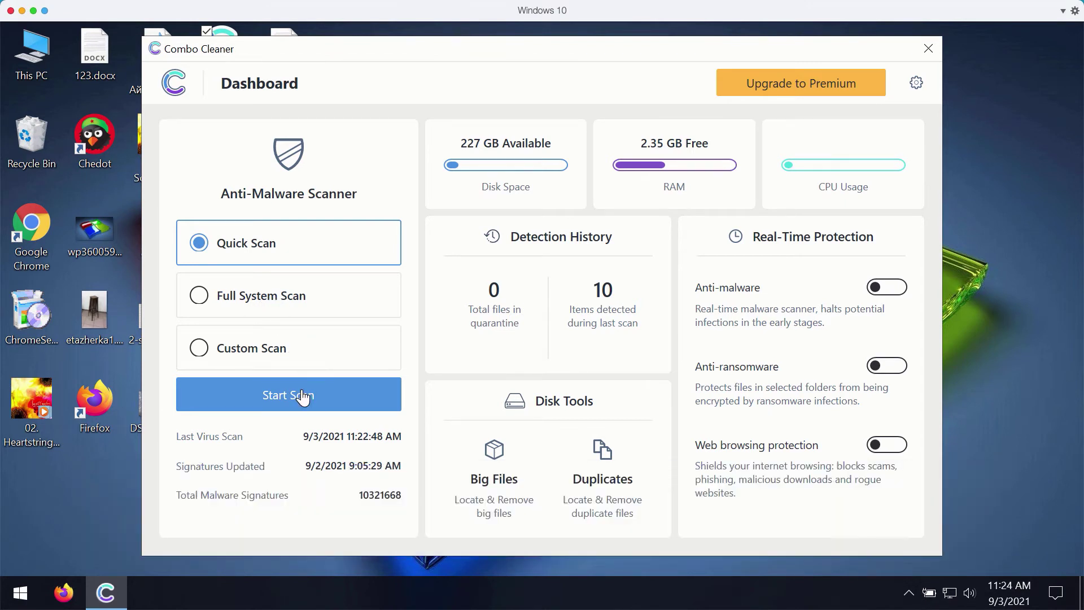
- Start the Quick Scan from Combo Cleaner's Dashboard
{"action": "left_click", "coordinate": [303, 397]}
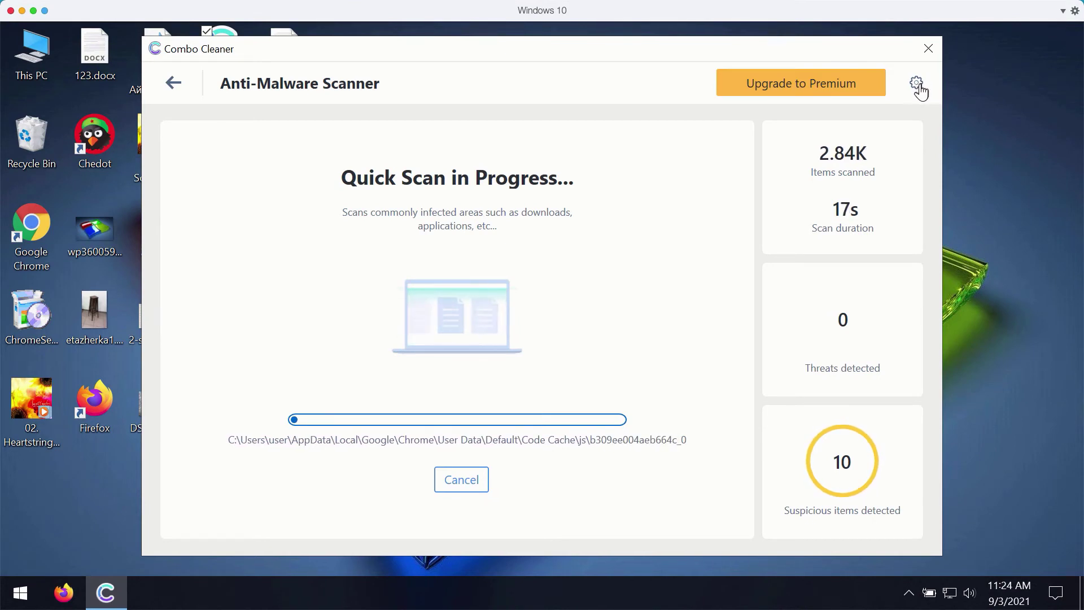
- Browse Combo Cleaner's settings to the Anti-Ransomware tab, then return to the Dashboard
{"action": "left_click", "coordinate": [916, 85]}
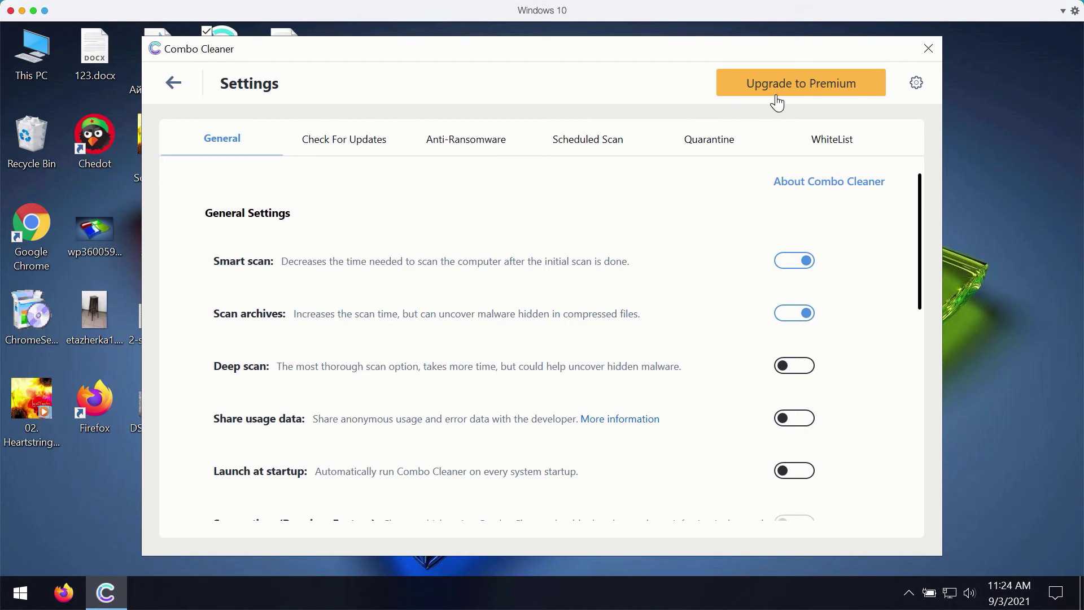
{"action": "left_click", "coordinate": [495, 146]}
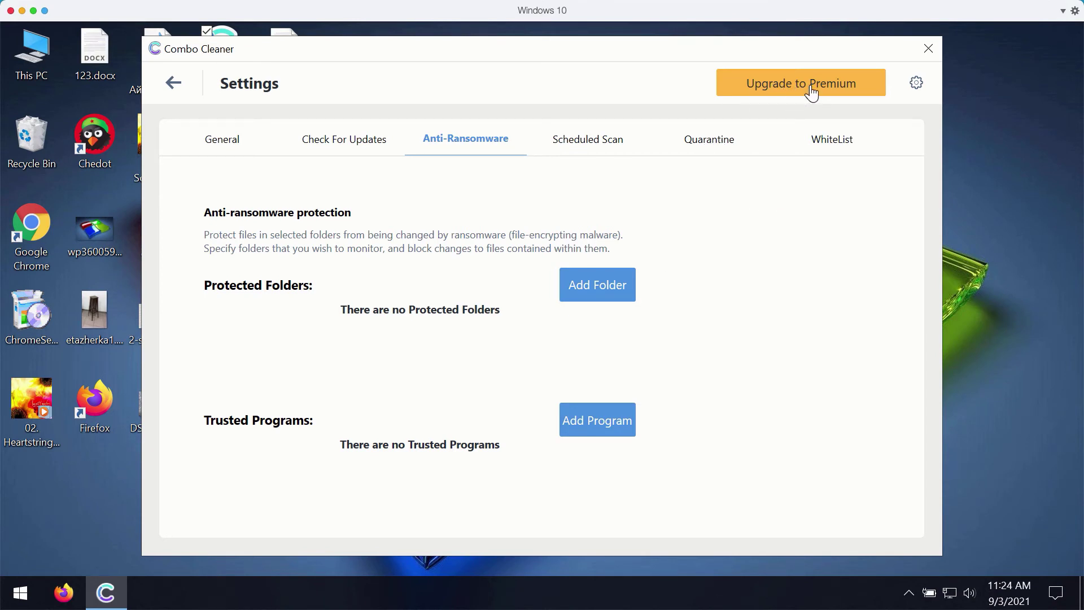
{"action": "left_click", "coordinate": [174, 83]}
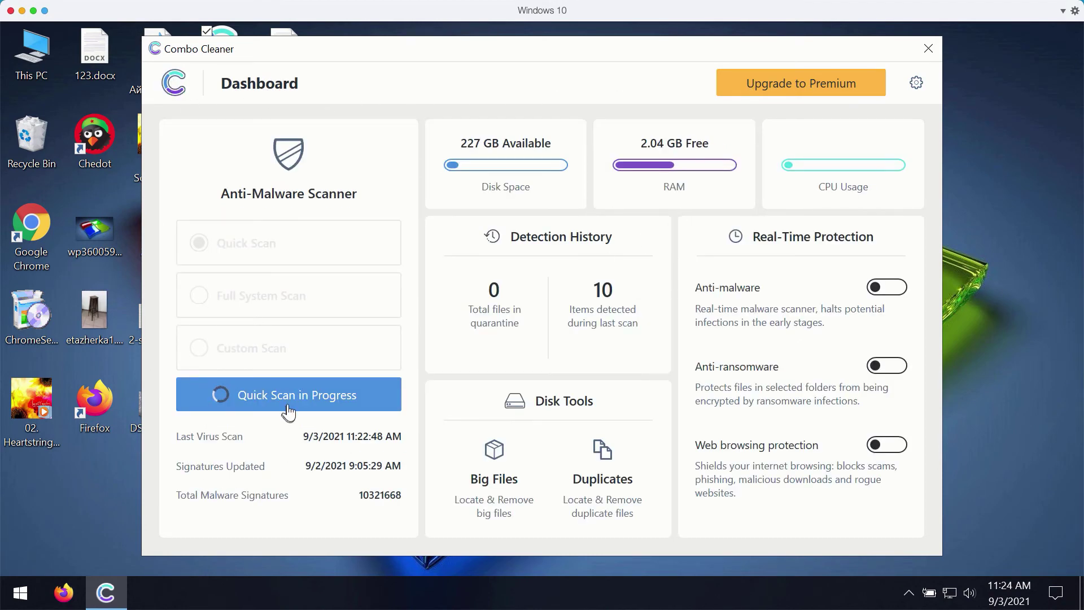
- View the quick scan progress, go back to the Dashboard, then reopen the progress view
{"action": "left_click", "coordinate": [216, 395]}
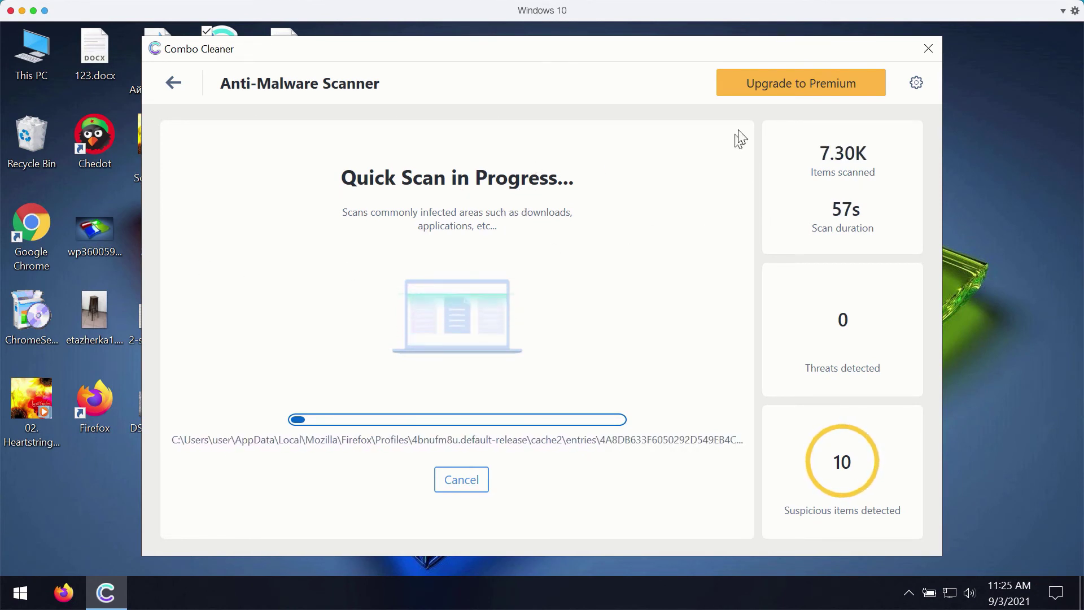
{"action": "left_click", "coordinate": [174, 88]}
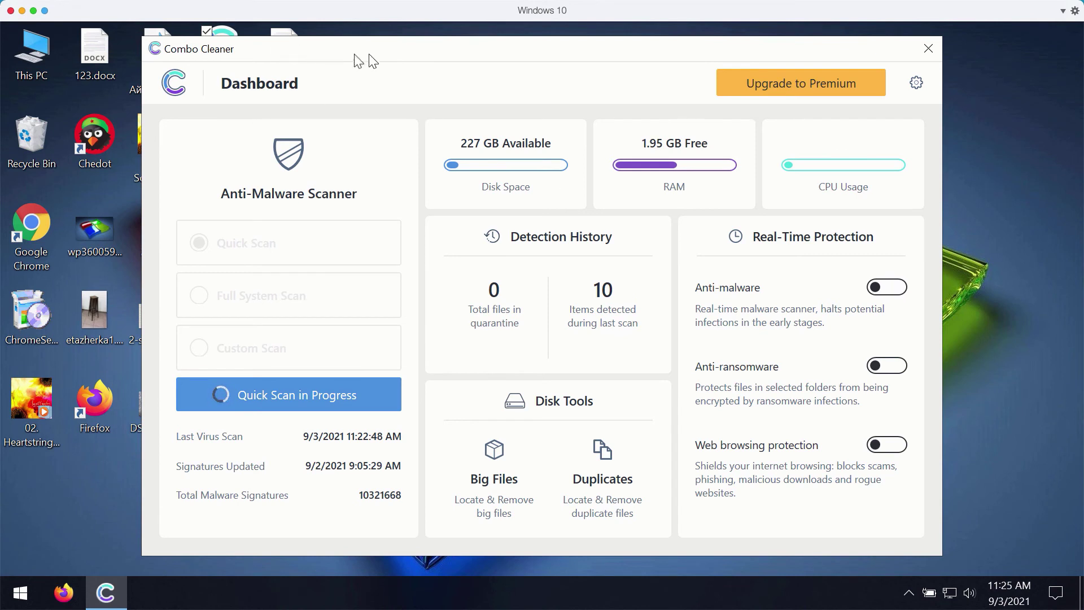
{"action": "left_click_drag", "start_coordinate": [422, 53], "coordinate": [407, 52]}
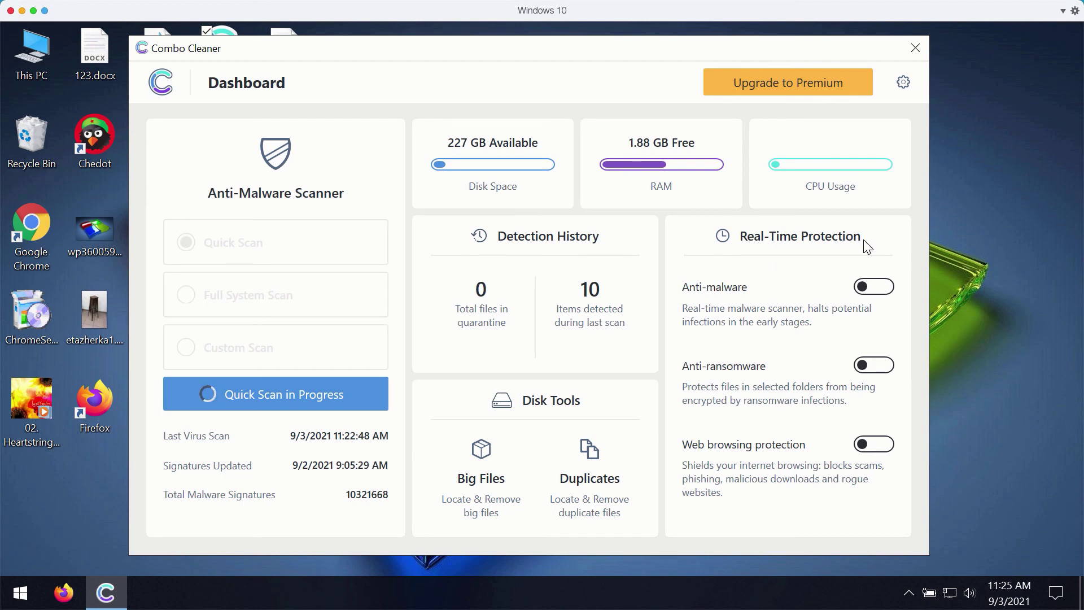
{"action": "left_click", "coordinate": [323, 401]}
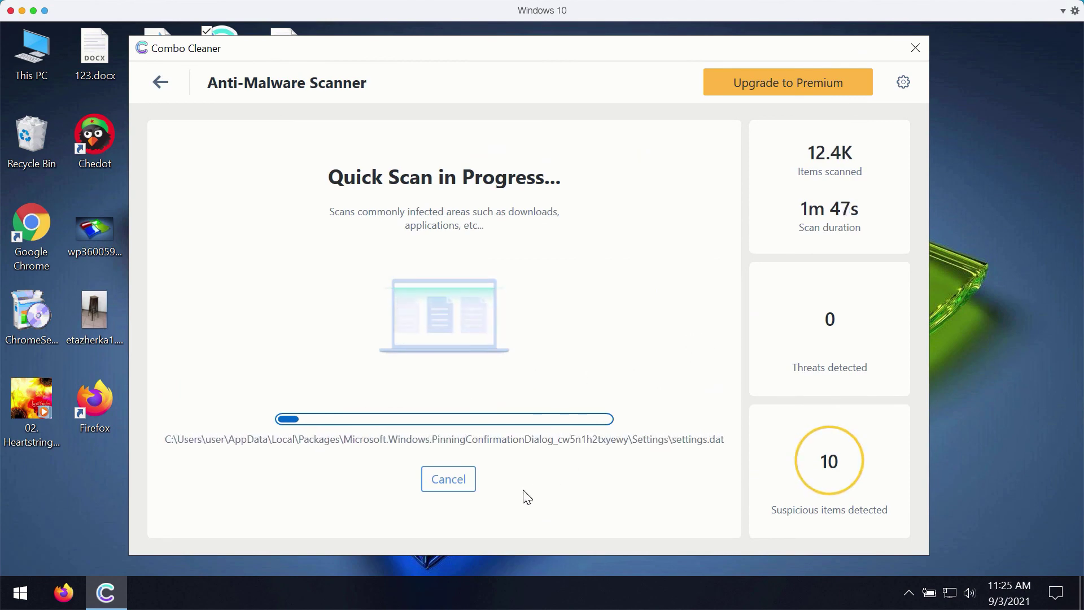
- Cancel the quick scan at about 12.6K items and confirm with Yes
{"action": "left_click", "coordinate": [449, 480]}
{"action": "left_click", "coordinate": [494, 388]}
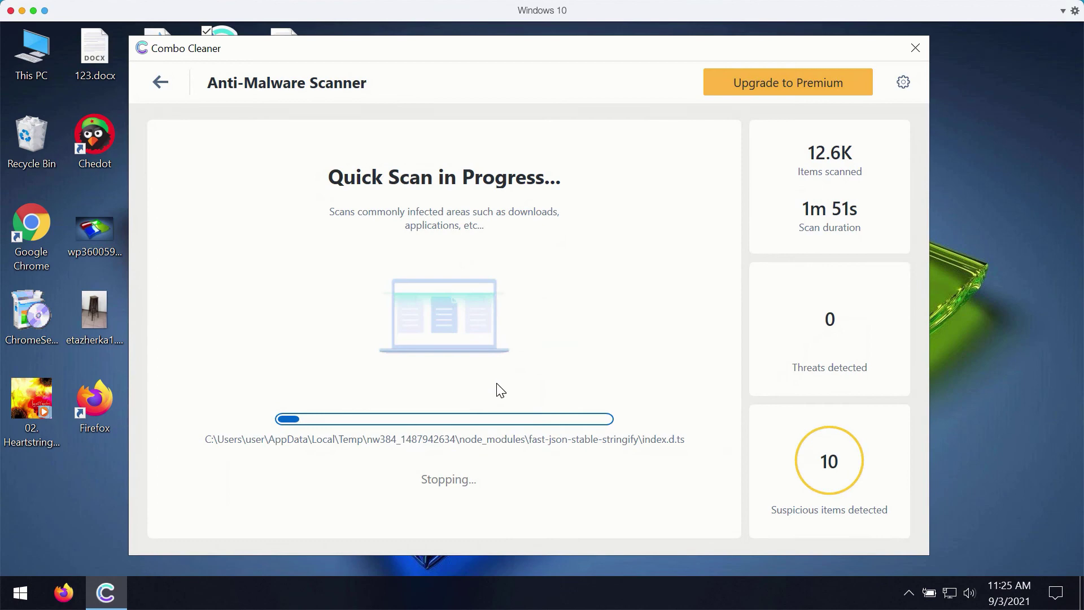